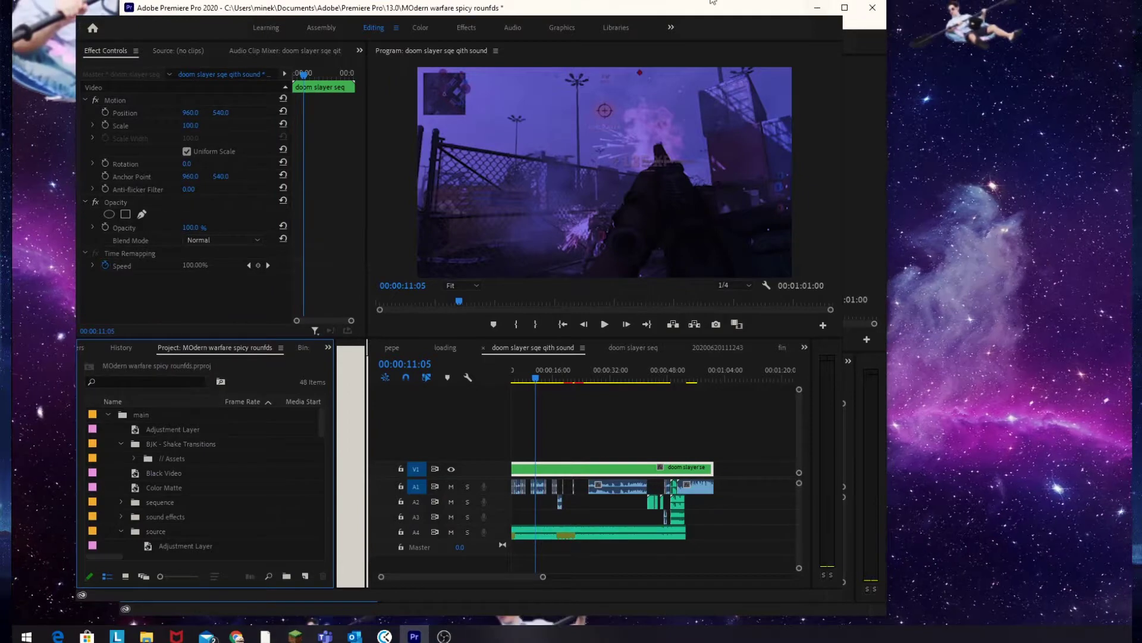
# Step: Maximize the program window and look through the loading, pepe and doom slayer sequences, finishing on the final vid sequence
pyautogui.click(843, 8)
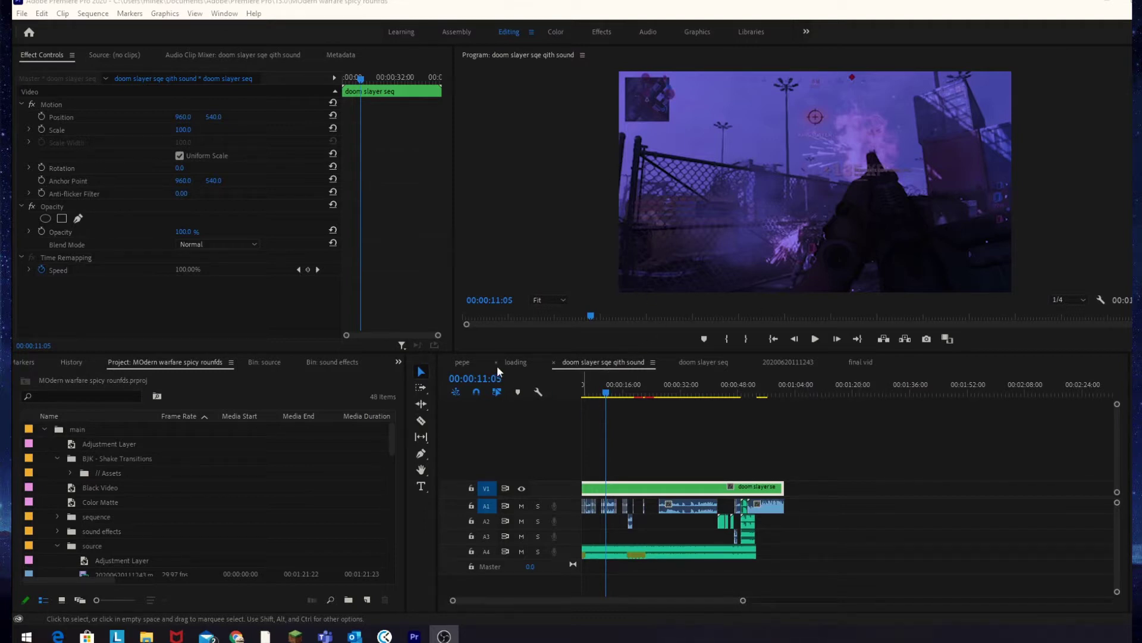
pyautogui.click(518, 361)
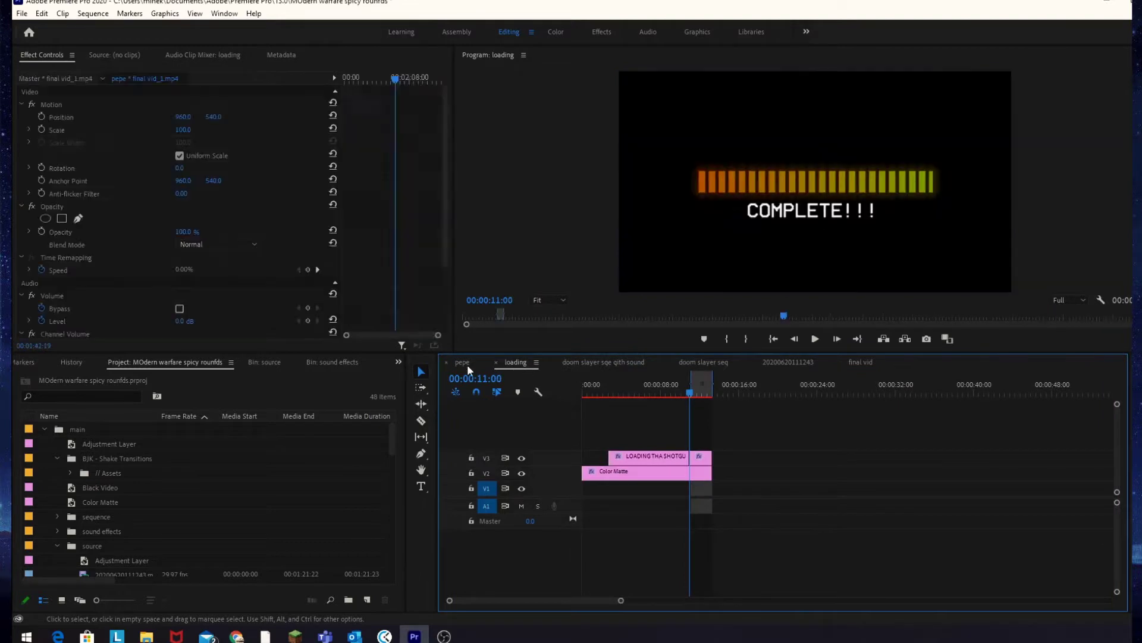
pyautogui.click(466, 364)
pyautogui.click(521, 360)
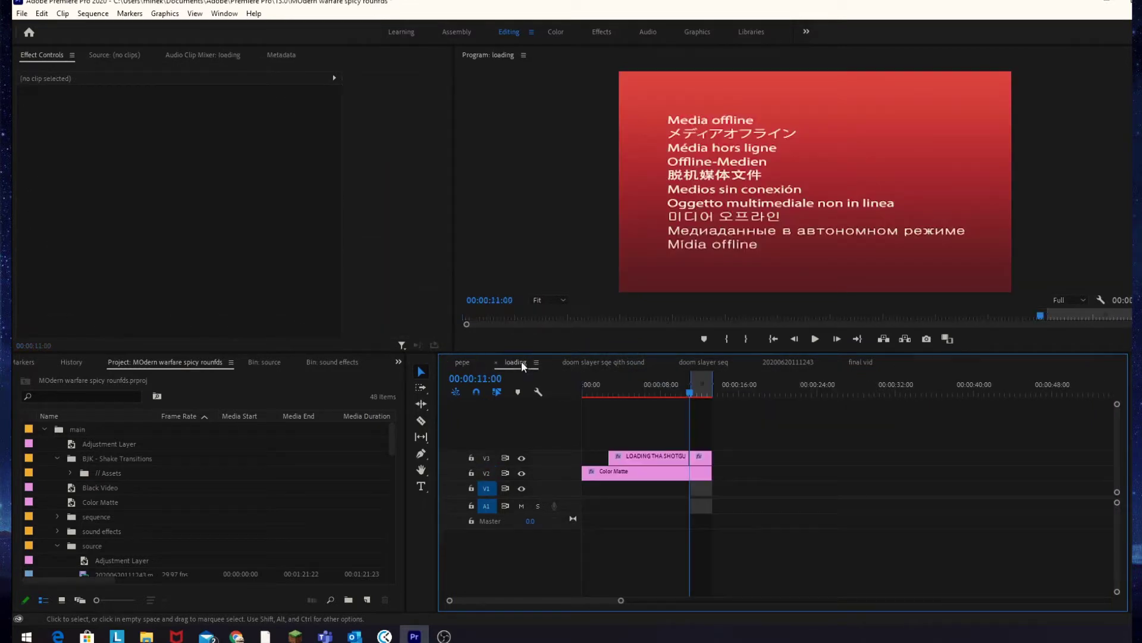
pyautogui.click(604, 362)
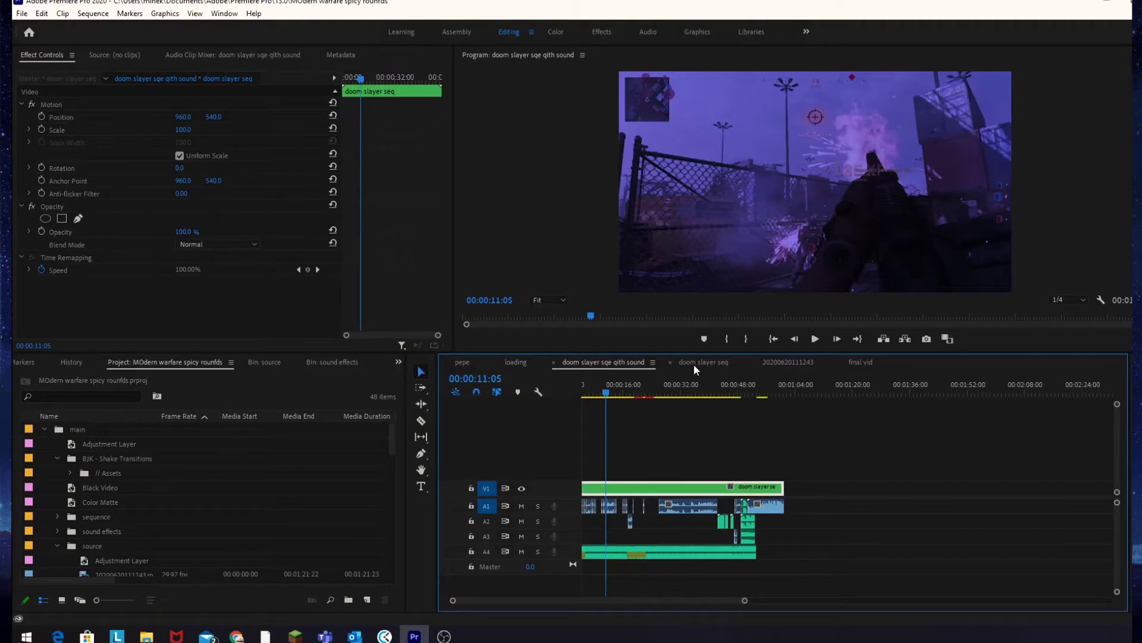
pyautogui.click(834, 369)
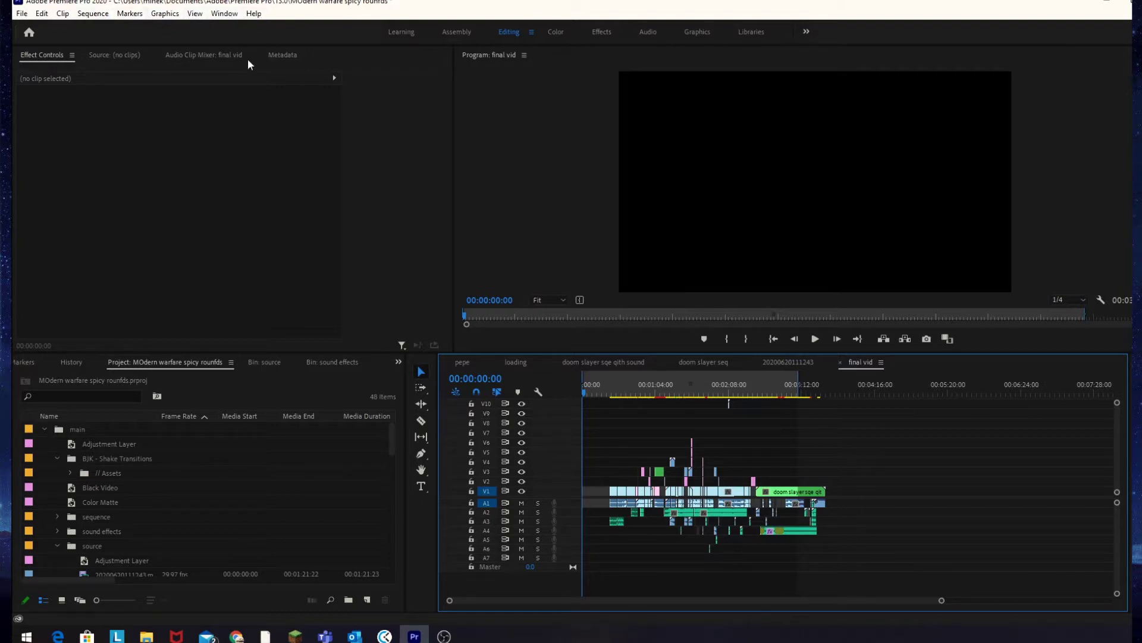
# Step: Show the Source monitor and load the clip 20200620111243.mp4 from the source bin into it
pyautogui.click(110, 56)
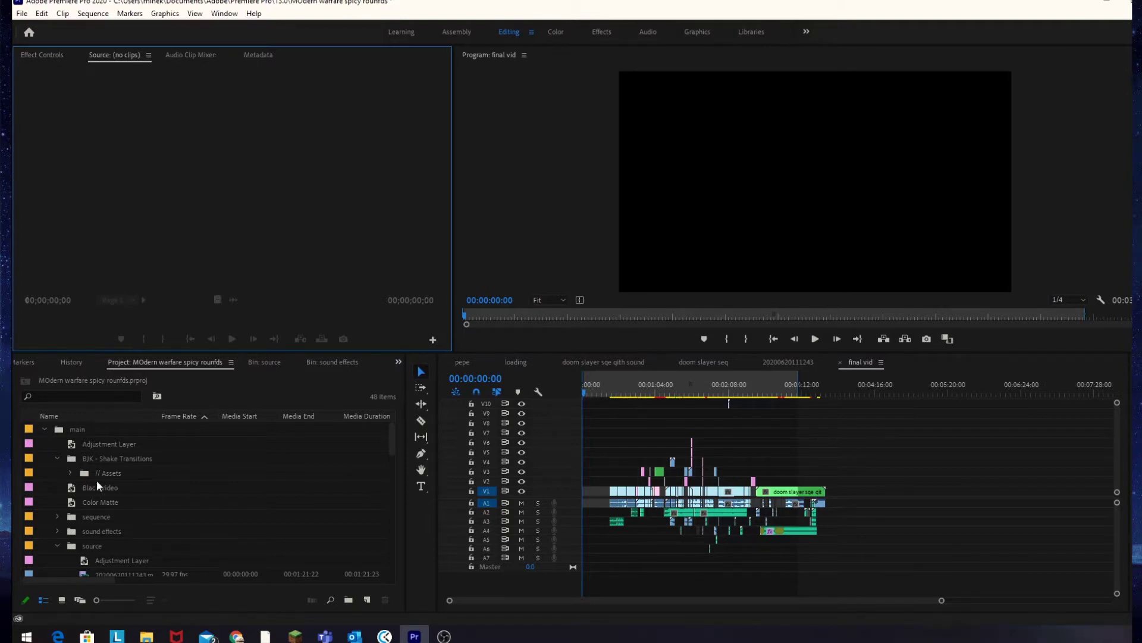
pyautogui.scroll(-1, 119, 492)
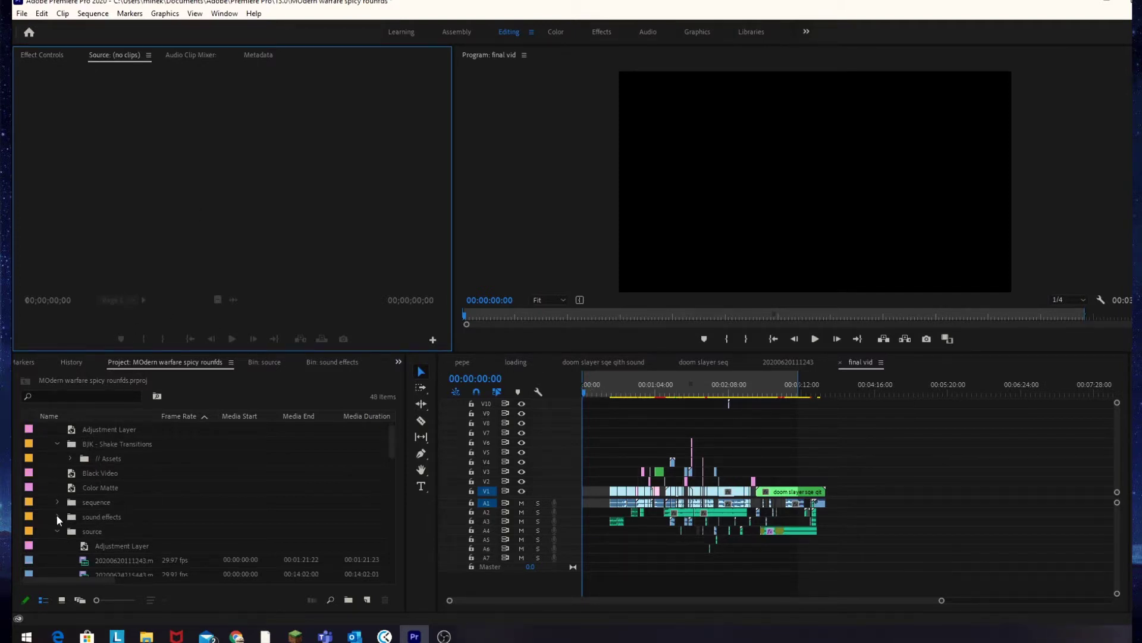
pyautogui.scroll(-3, 65, 530)
pyautogui.doubleClick(84, 518)
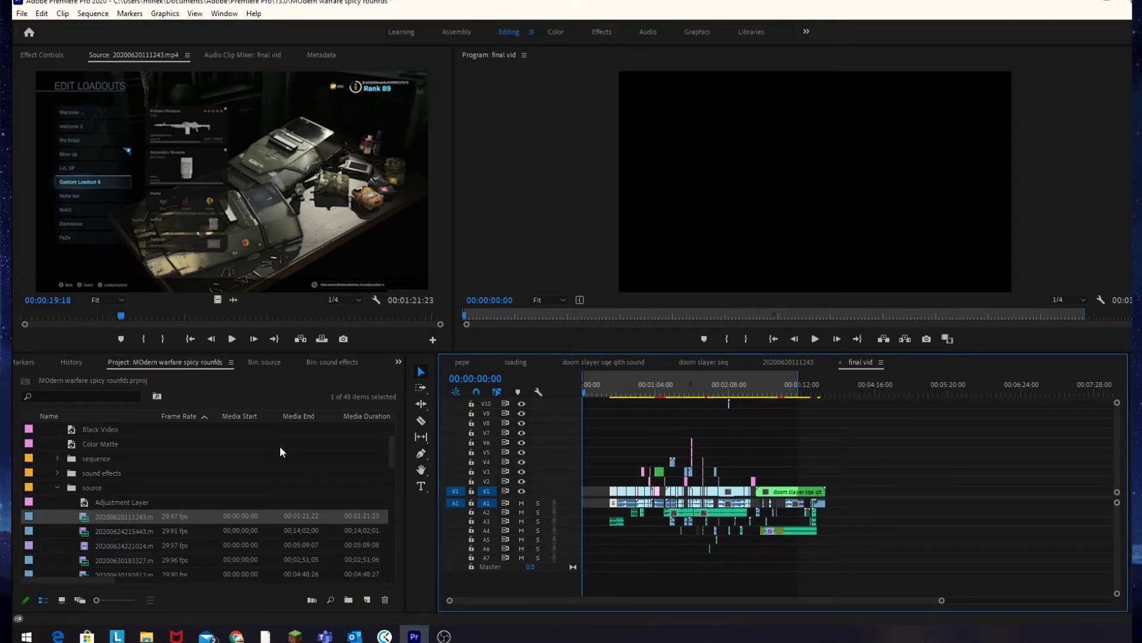
# Step: Collapse the source bin, expand the MAin vid bin, and bring the Markers panel into view
pyautogui.scroll(1, 279, 451)
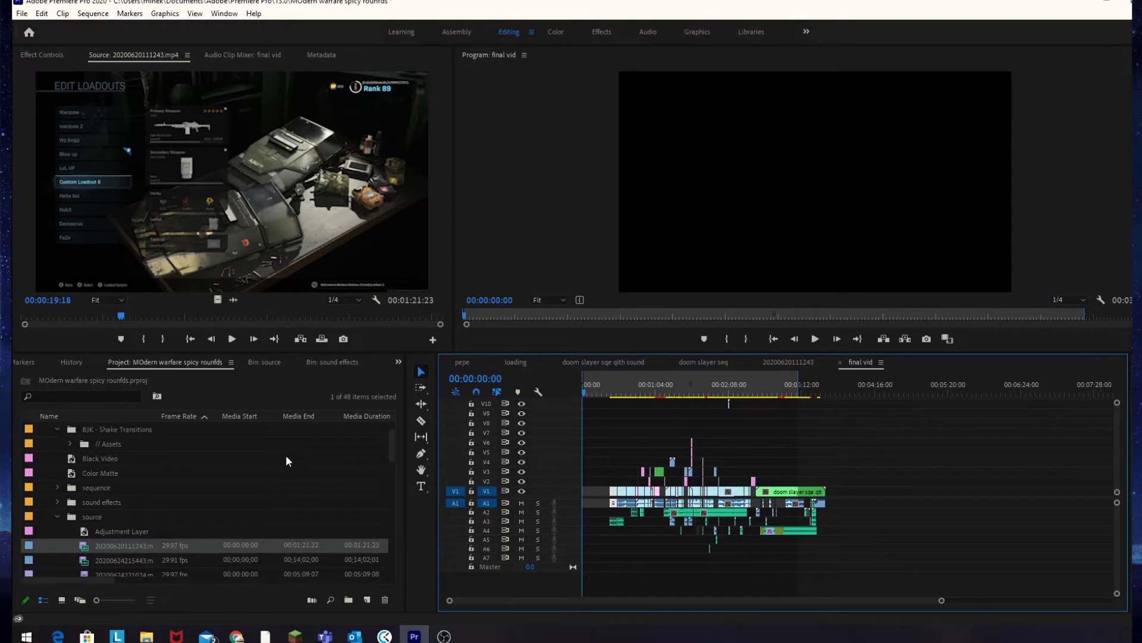
pyautogui.scroll(-3, 286, 454)
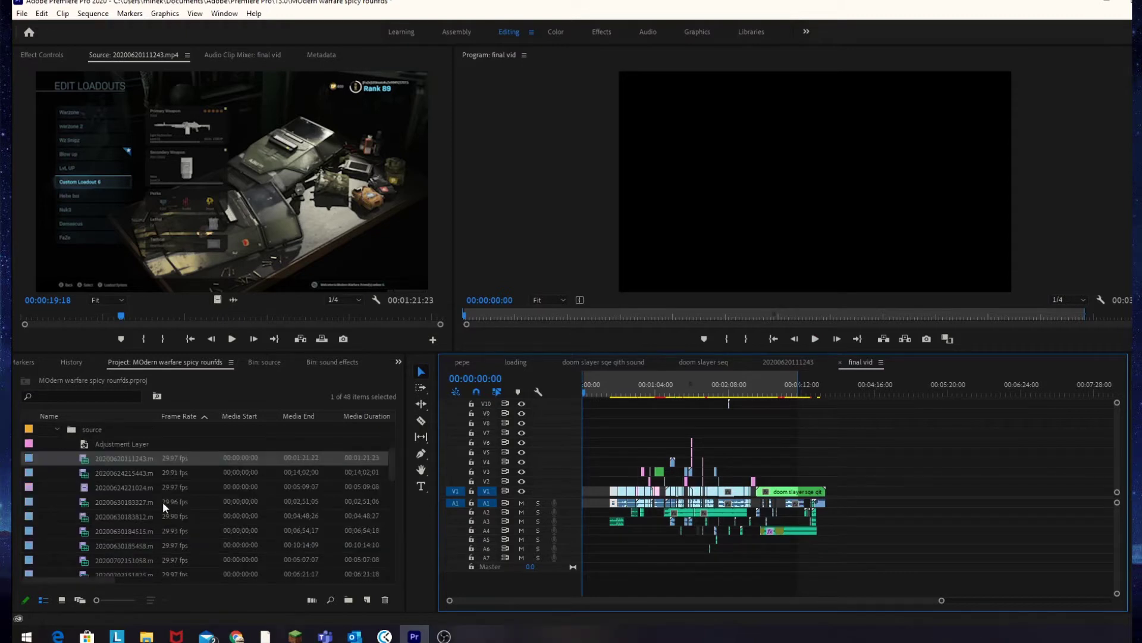
pyautogui.click(57, 429)
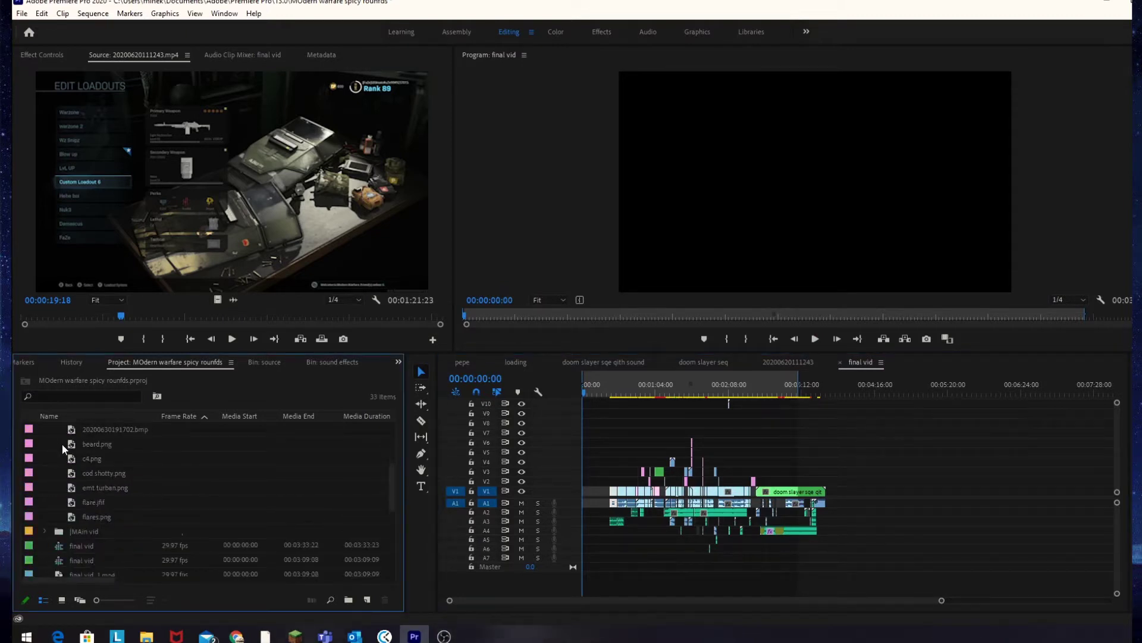
pyautogui.click(44, 444)
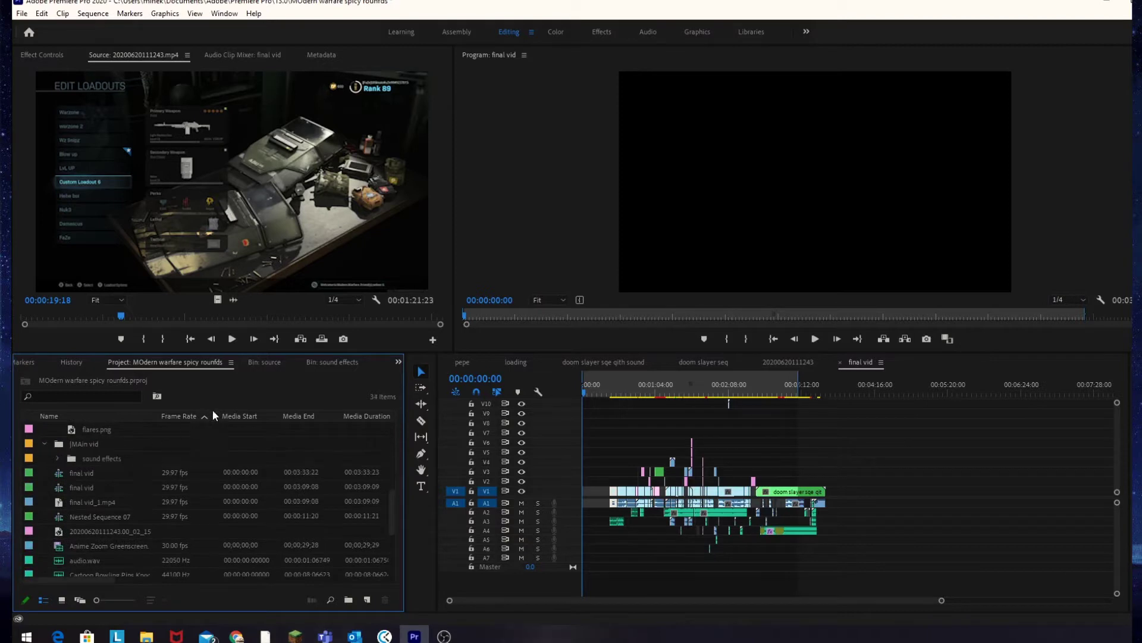
pyautogui.click(28, 361)
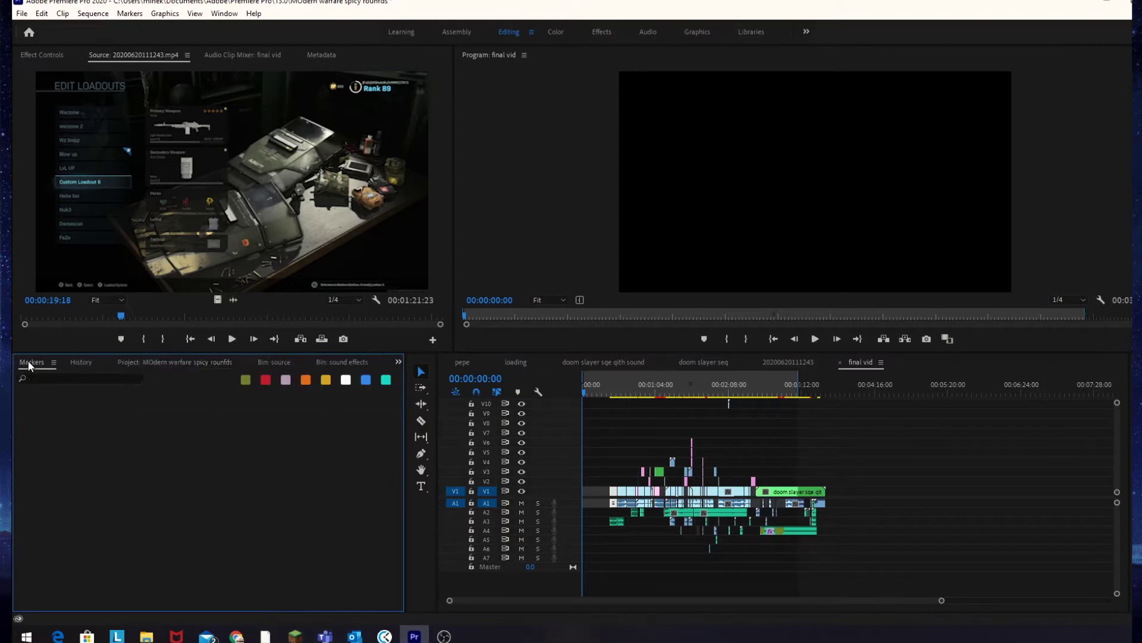
pyautogui.click(225, 13)
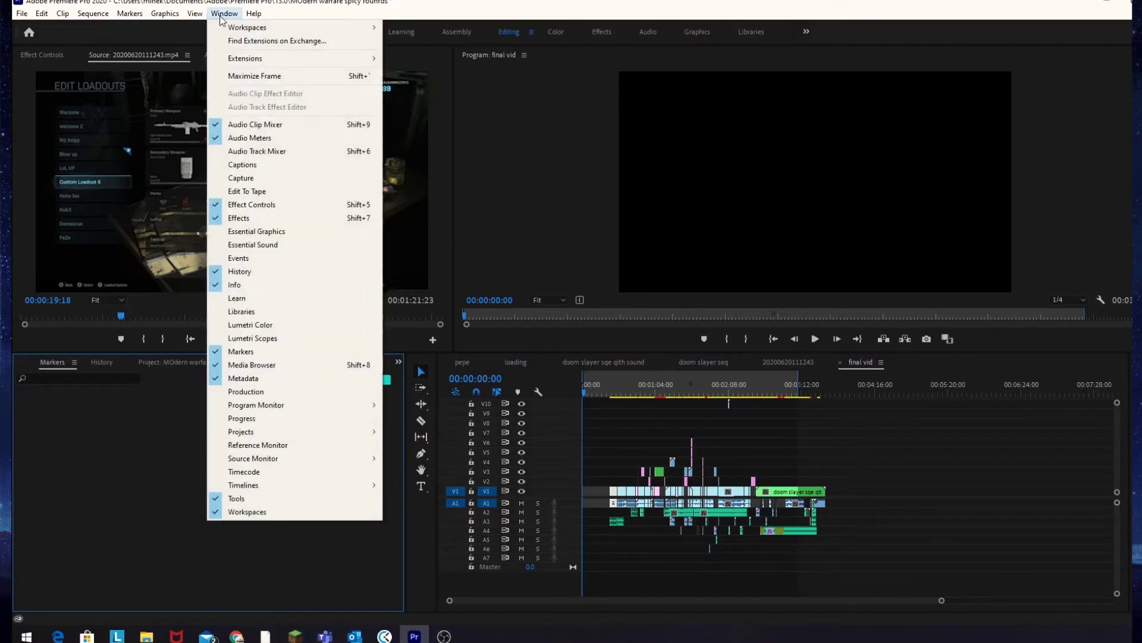
pyautogui.moveTo(232, 31)
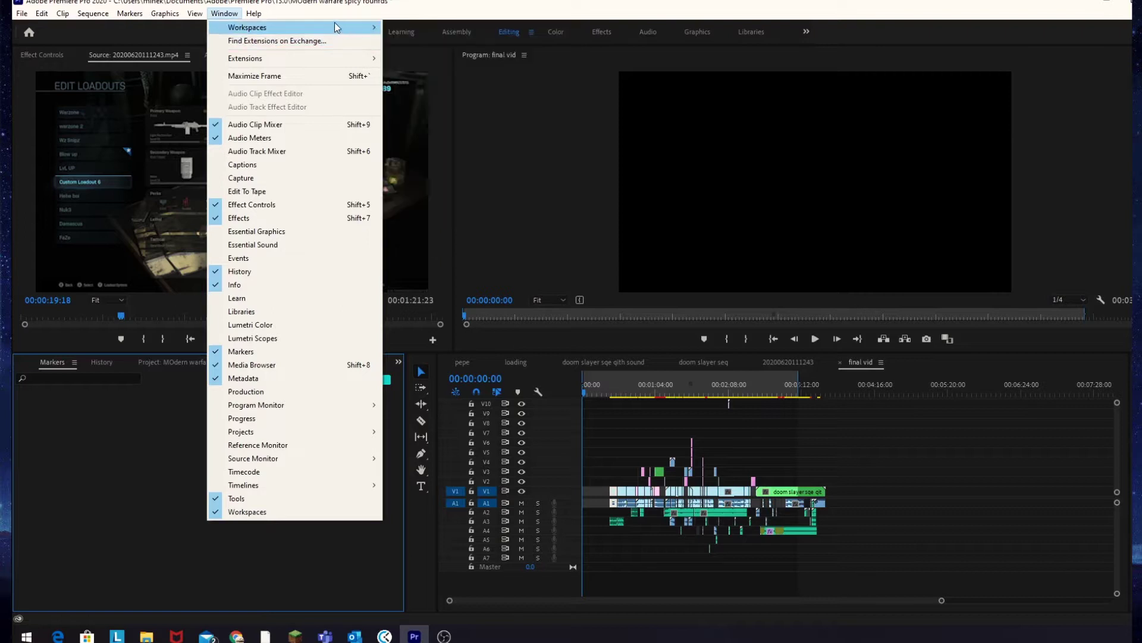
pyautogui.press('Escape')
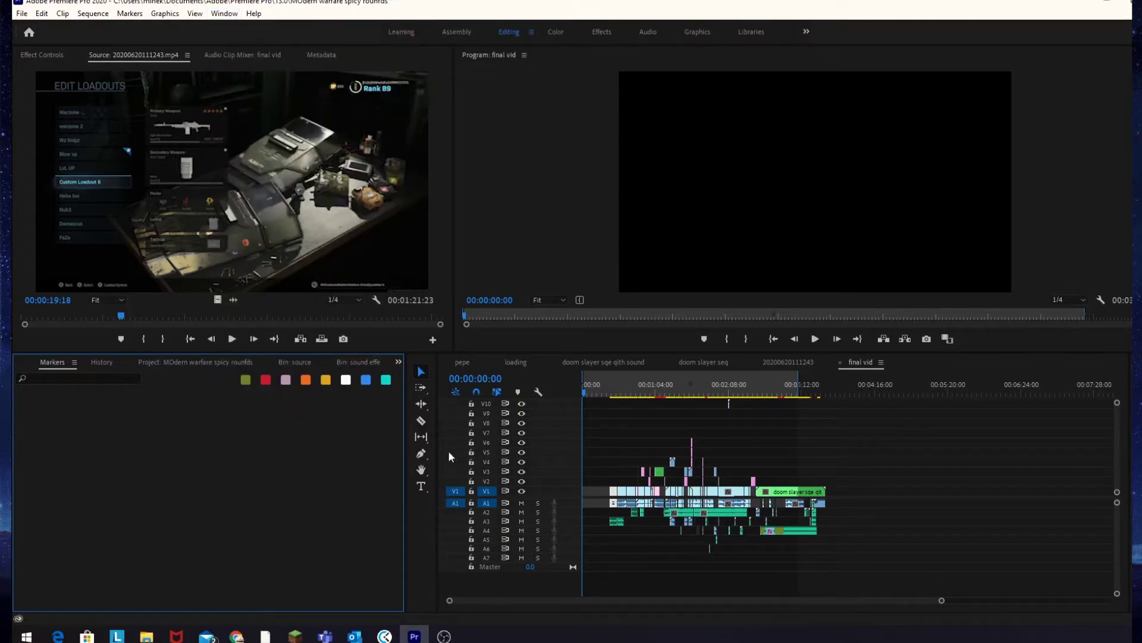
# Step: Reselect the Editing workspace and switch to the Color workspace
pyautogui.click(224, 13)
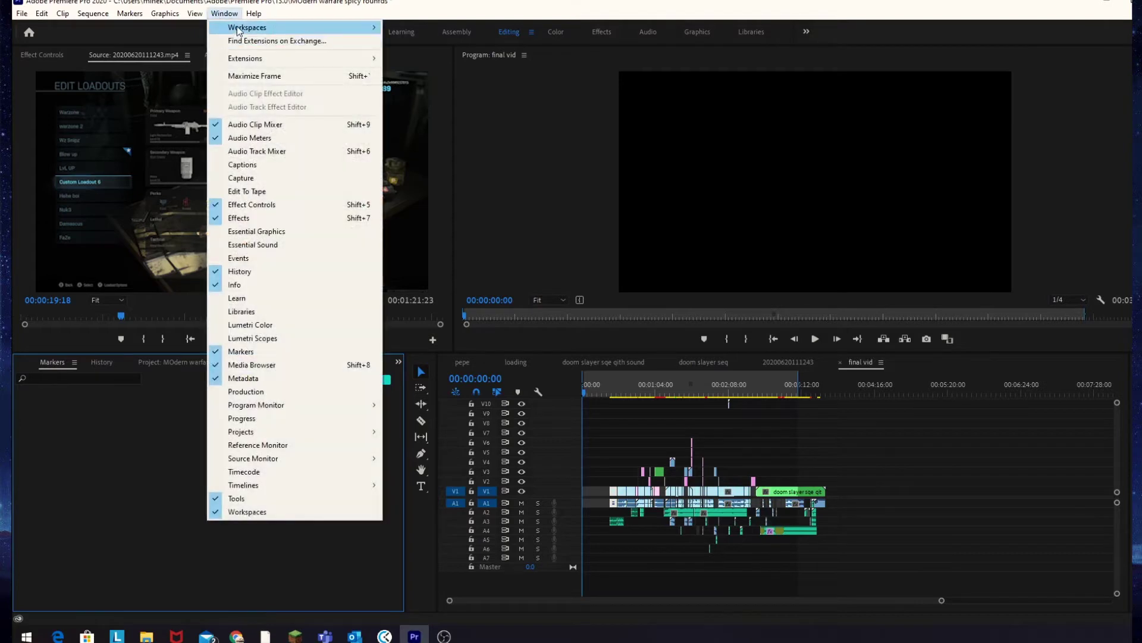
pyautogui.moveTo(334, 30)
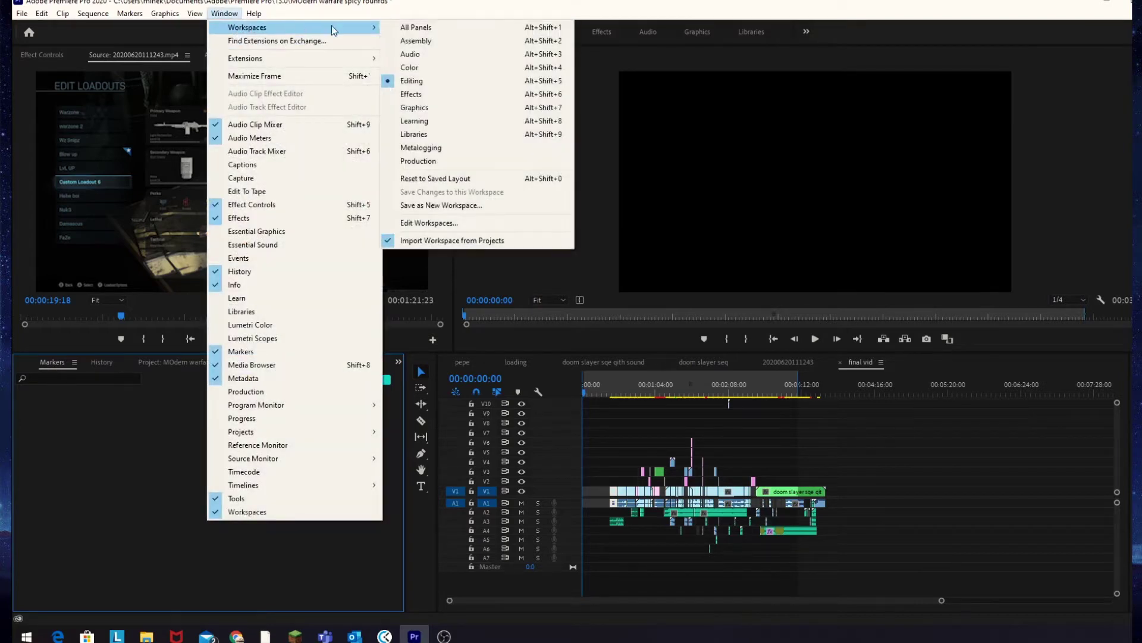
pyautogui.click(427, 81)
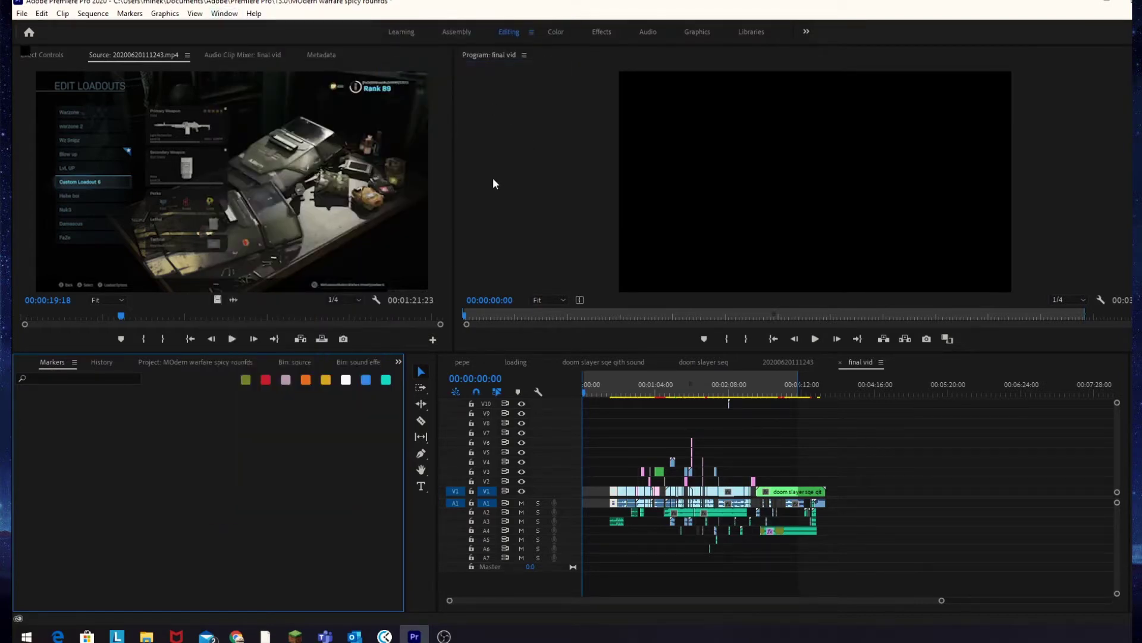
pyautogui.hotkey('alt', 'shift', '4')
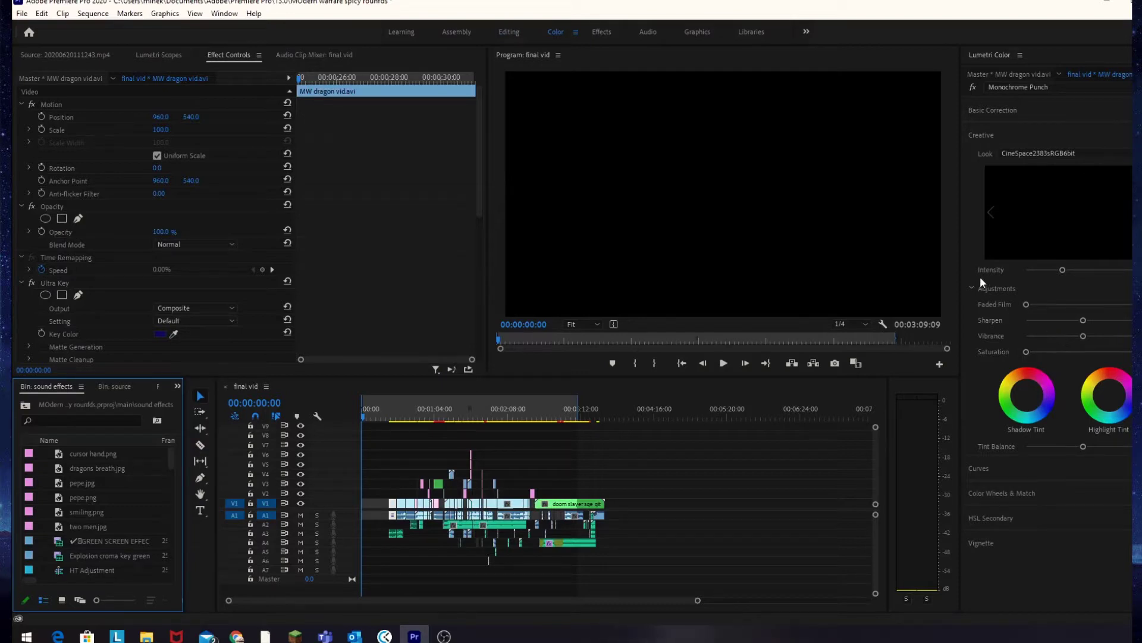
# Step: Switch to the Graphics workspace
pyautogui.click(224, 13)
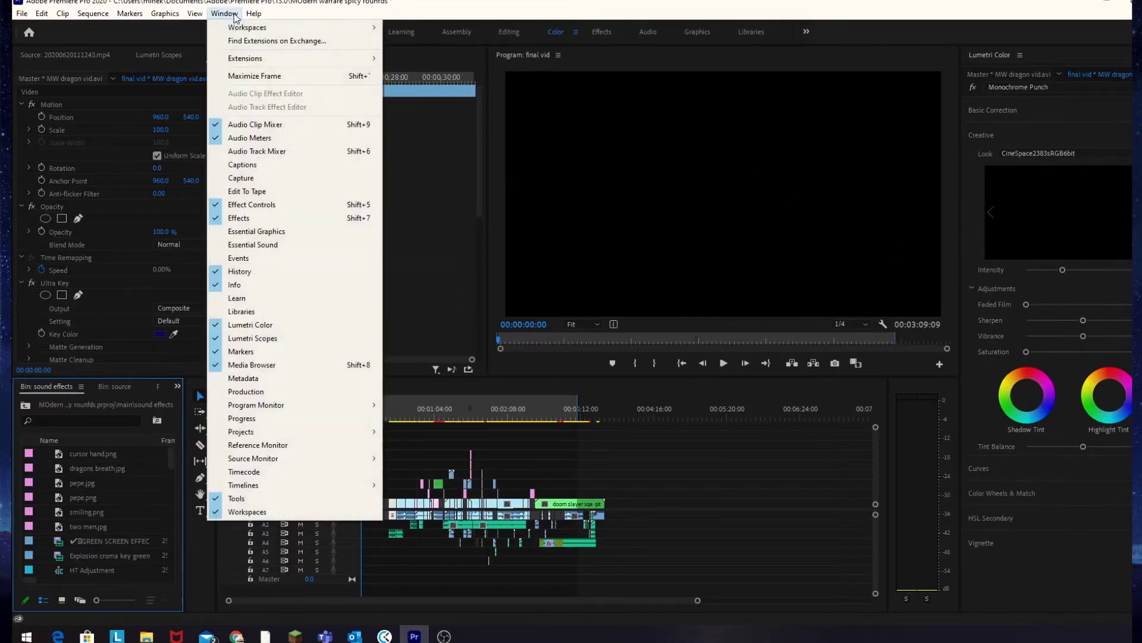
pyautogui.moveTo(269, 27)
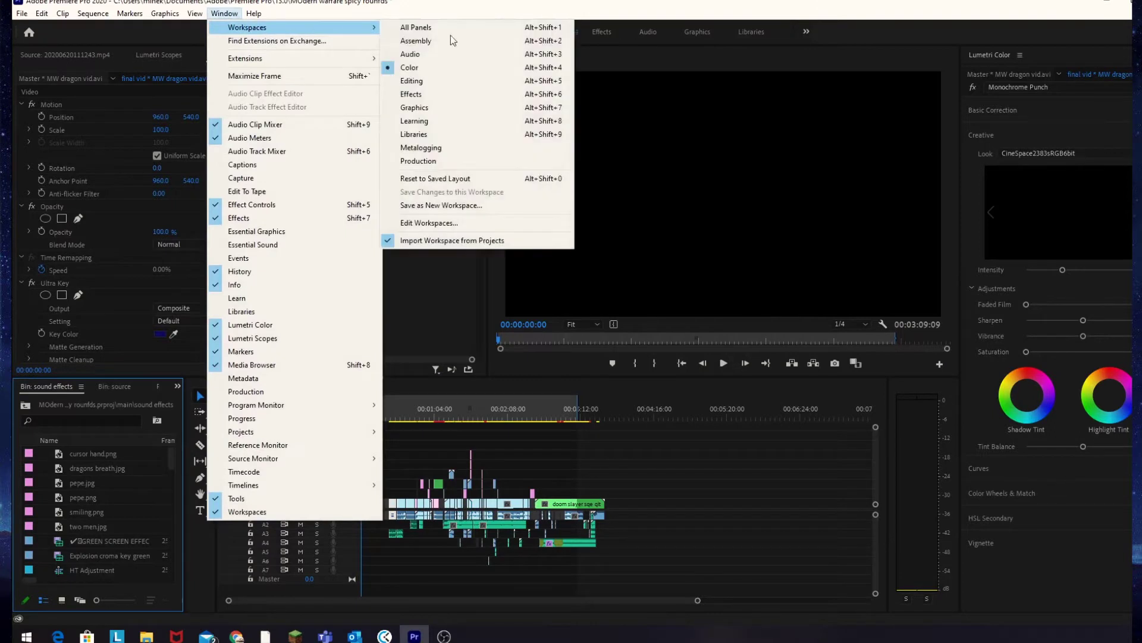
pyautogui.click(474, 109)
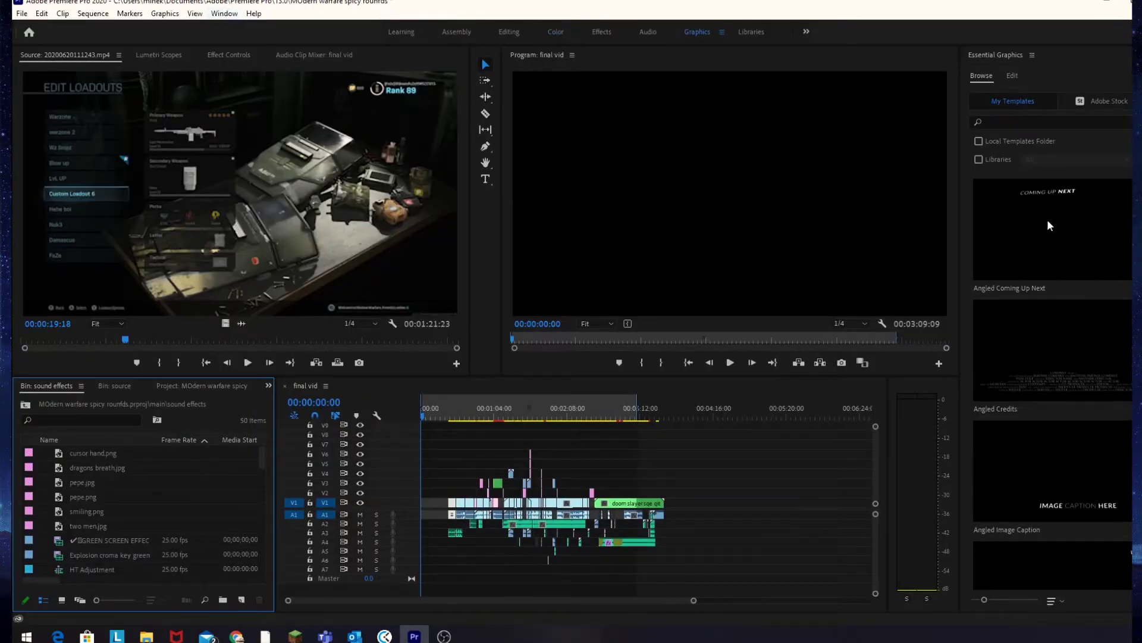
# Step: Browse the Essential Graphics templates, examining the title, lower third, gaming, caption and news designs
pyautogui.scroll(-6, 1059, 268)
pyautogui.scroll(3, 1054, 359)
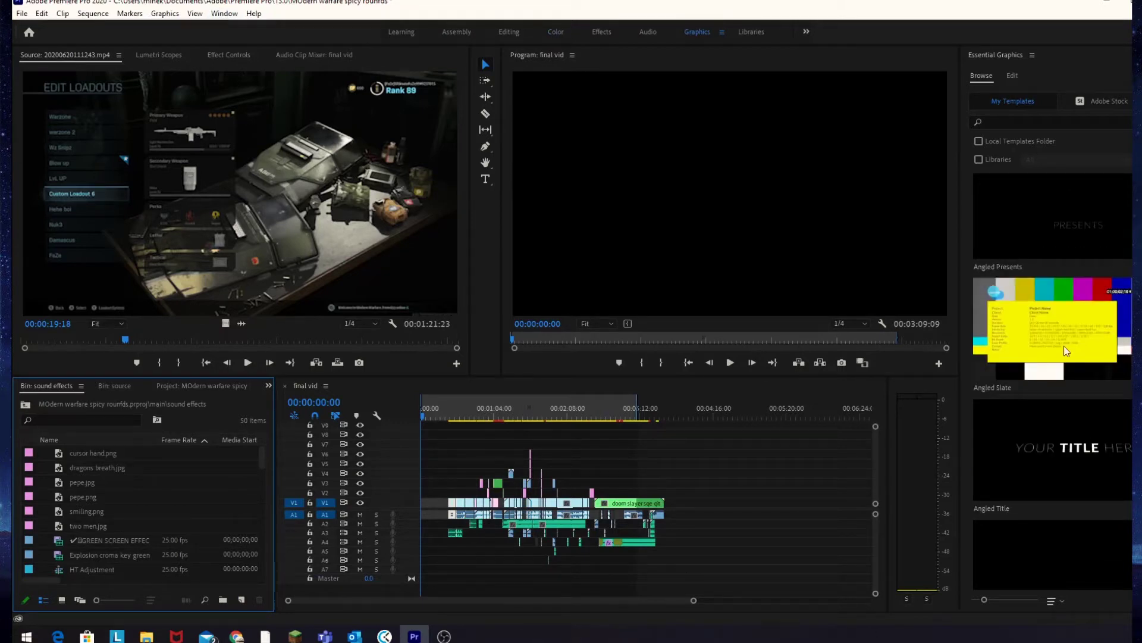
pyautogui.scroll(-7, 1063, 348)
pyautogui.scroll(-6, 1064, 351)
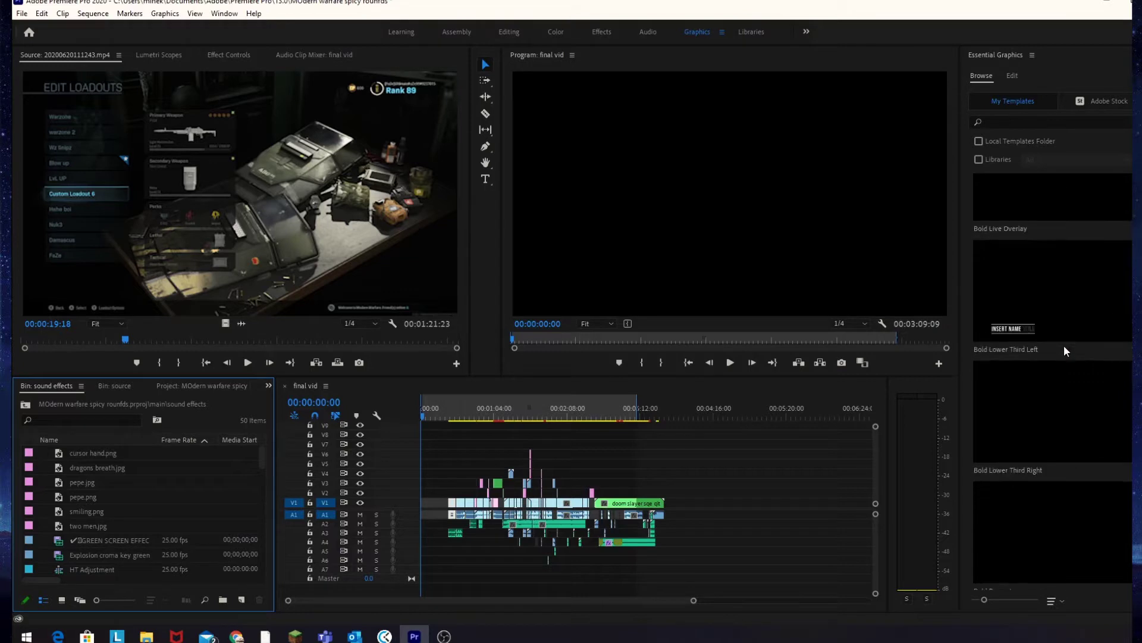
pyautogui.scroll(-8, 1065, 351)
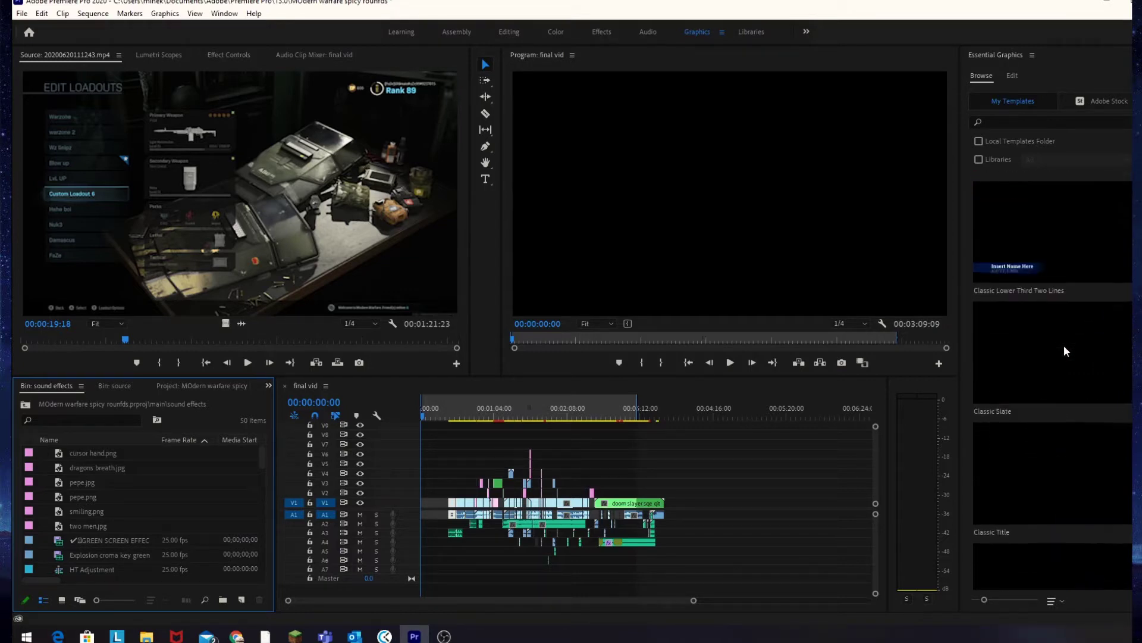
pyautogui.scroll(-5, 1064, 345)
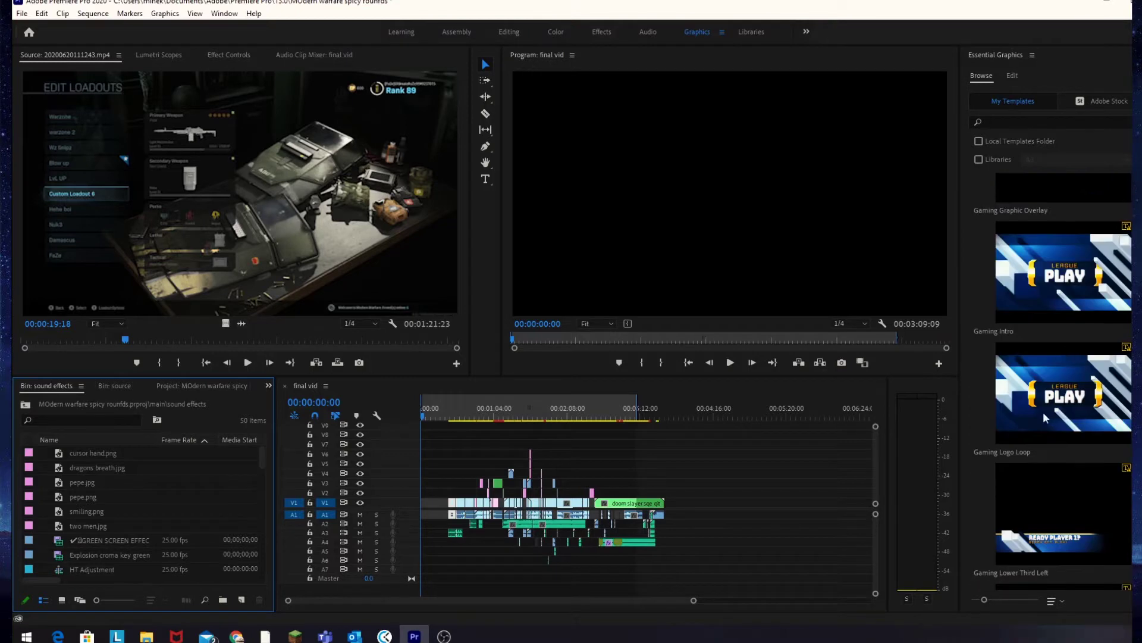
pyautogui.scroll(-4, 1081, 359)
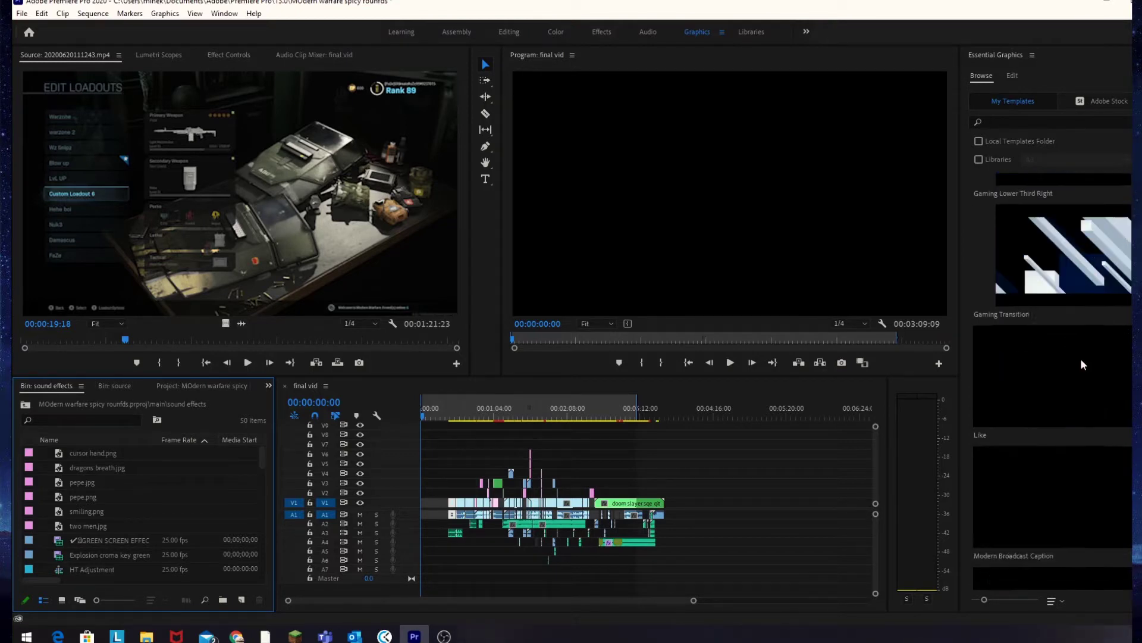
pyautogui.scroll(-6, 1024, 391)
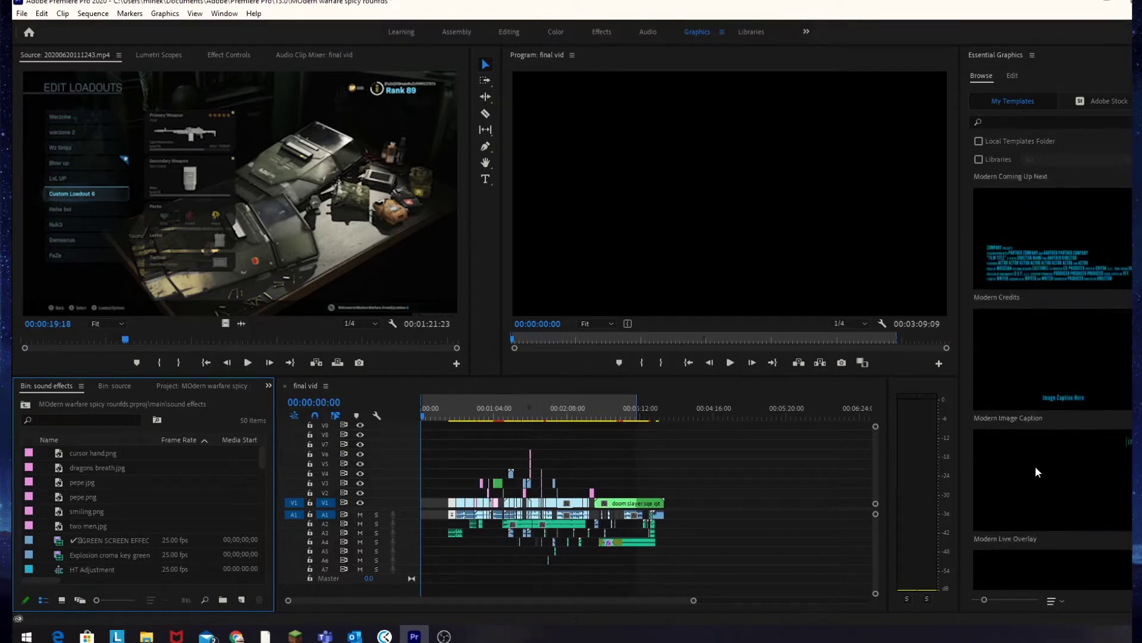
pyautogui.scroll(-5, 1050, 444)
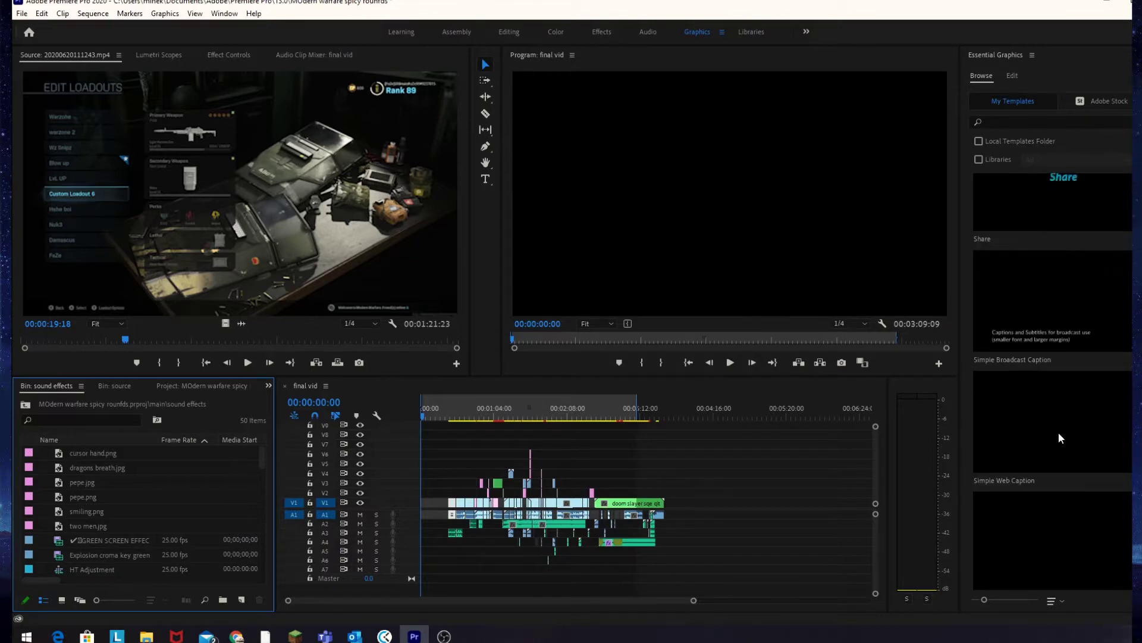
pyautogui.scroll(6, 1063, 397)
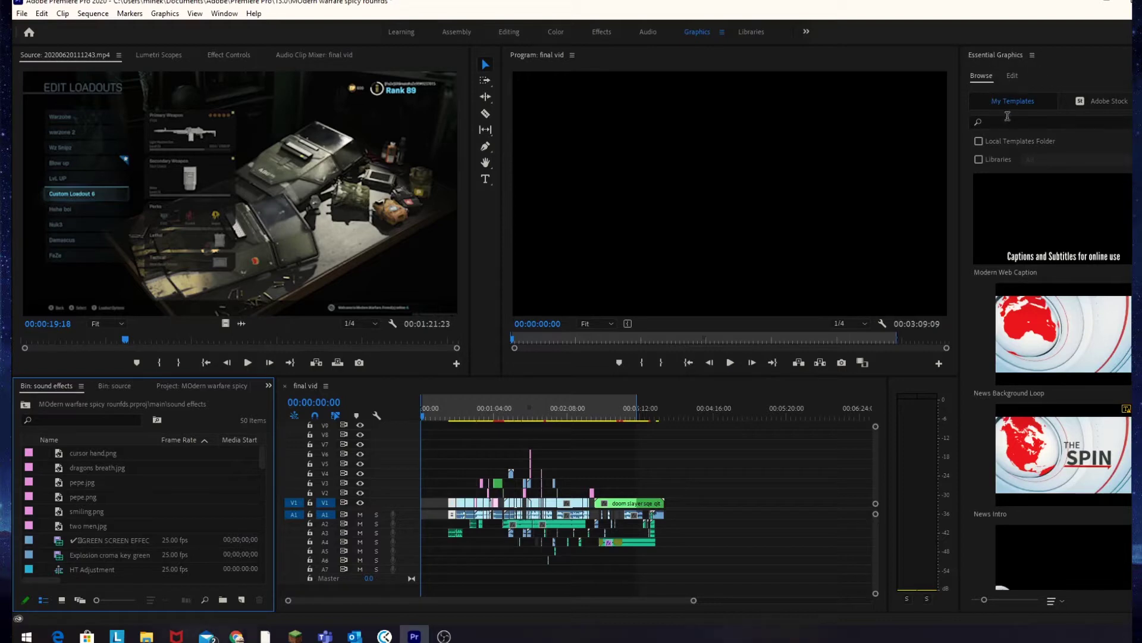
# Step: Return to the Editing workspace and undock the Source monitor as a floating window placed over the Program monitor
pyautogui.click(224, 13)
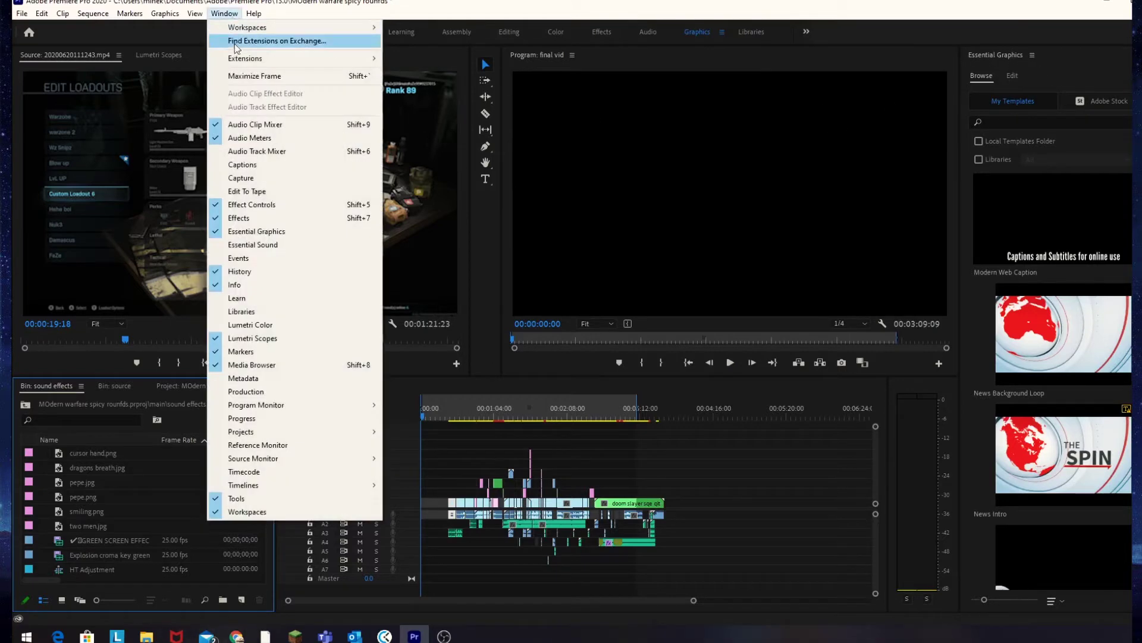
pyautogui.click(325, 263)
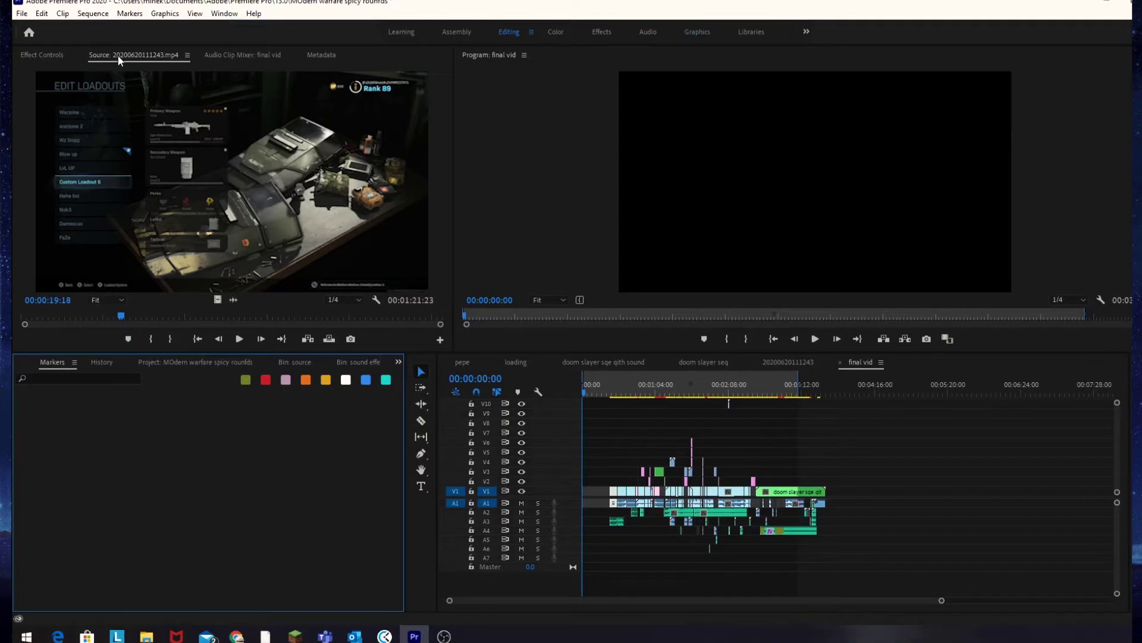
pyautogui.moveTo(116, 54); pyautogui.dragTo(882, 416)
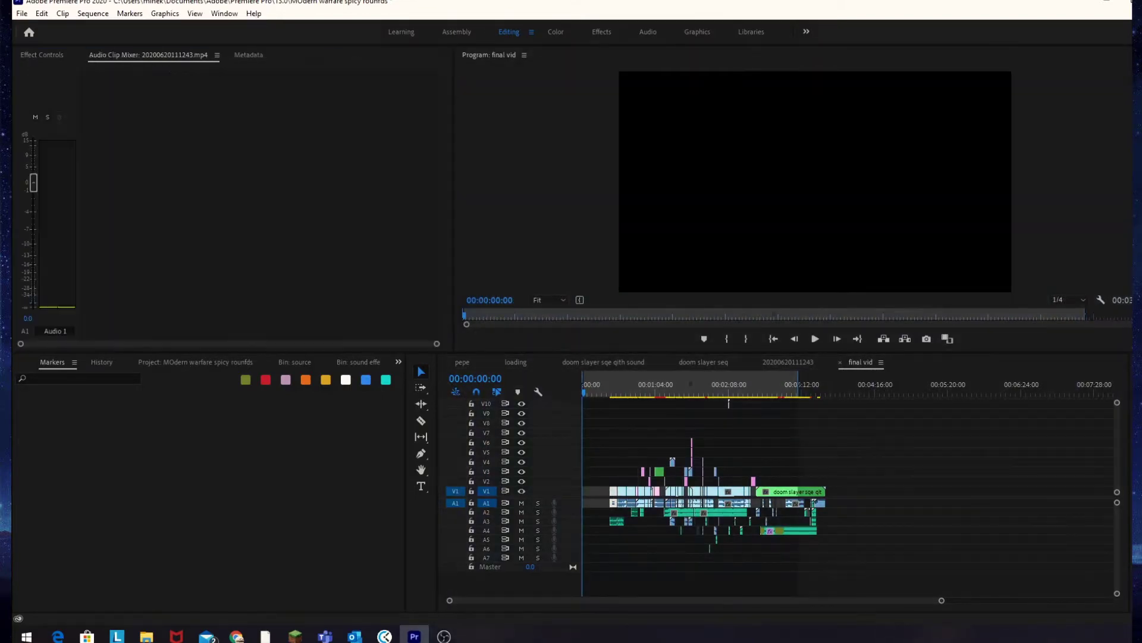
pyautogui.moveTo(1118, 318); pyautogui.dragTo(1029, 254)
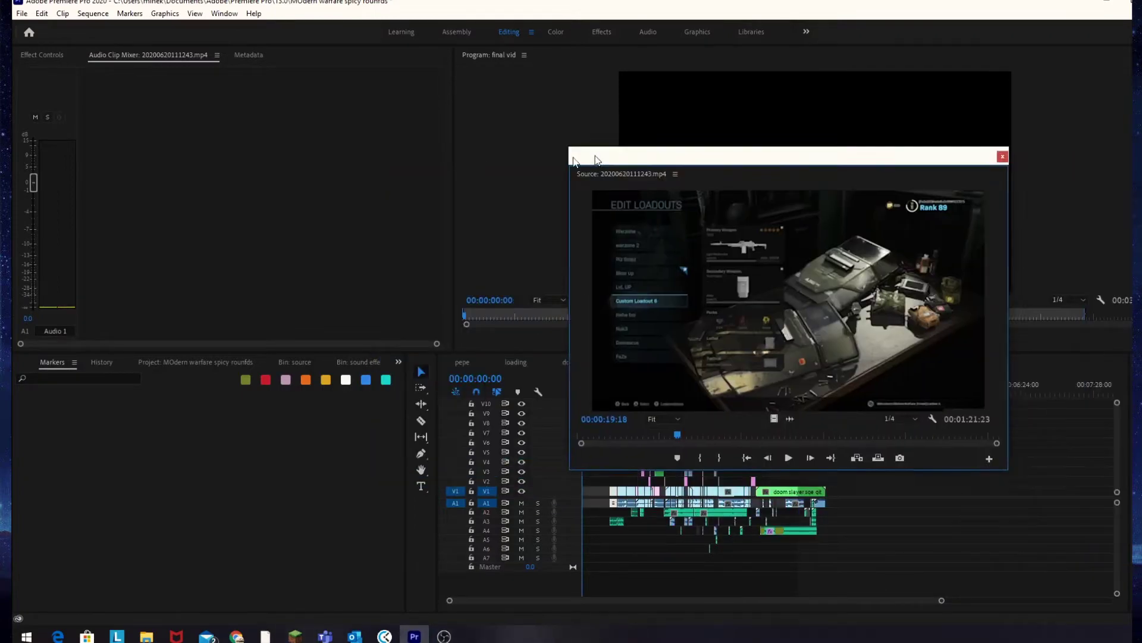
# Step: Dock the floating Source monitor back beside Effect Controls and browse the media items in the Project panel
pyautogui.moveTo(656, 176); pyautogui.dragTo(73, 220)
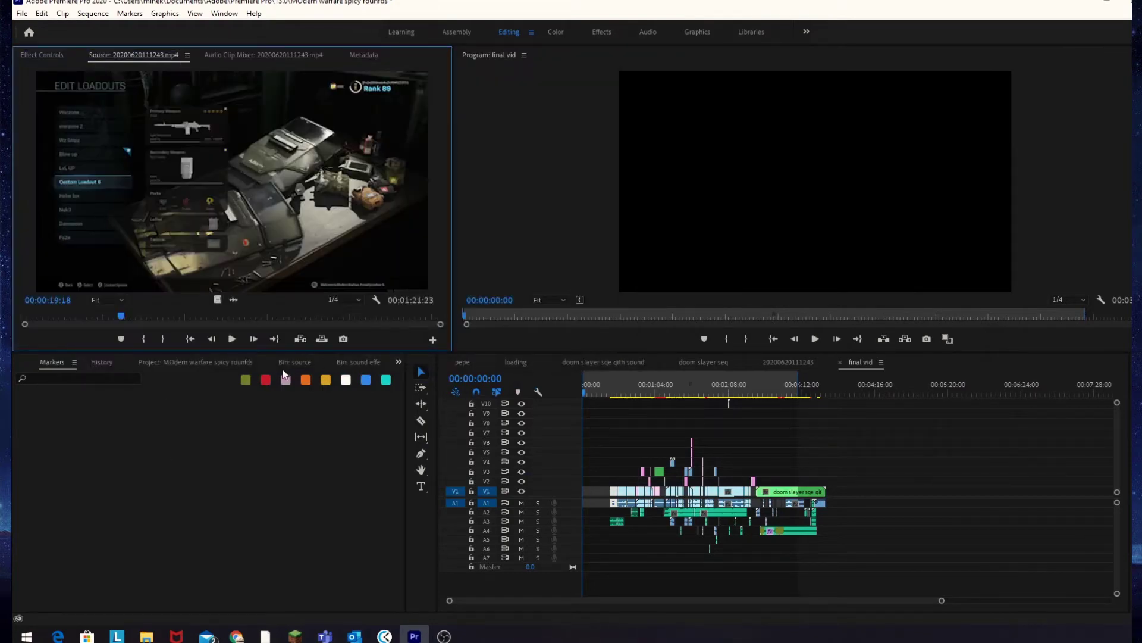
pyautogui.click(174, 367)
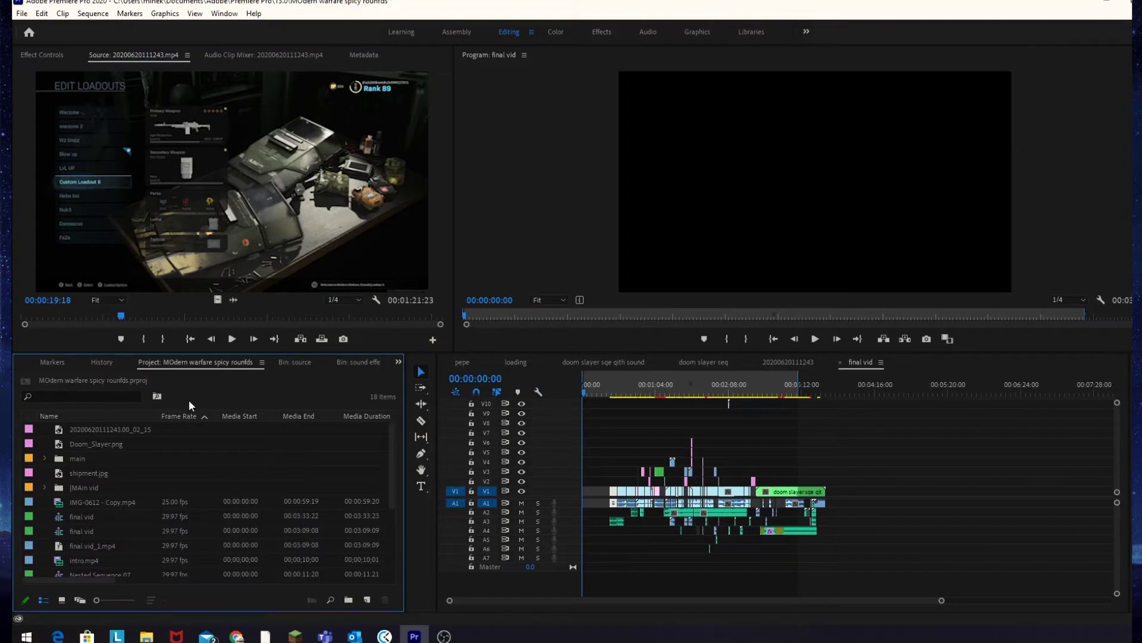
pyautogui.scroll(-2, 159, 441)
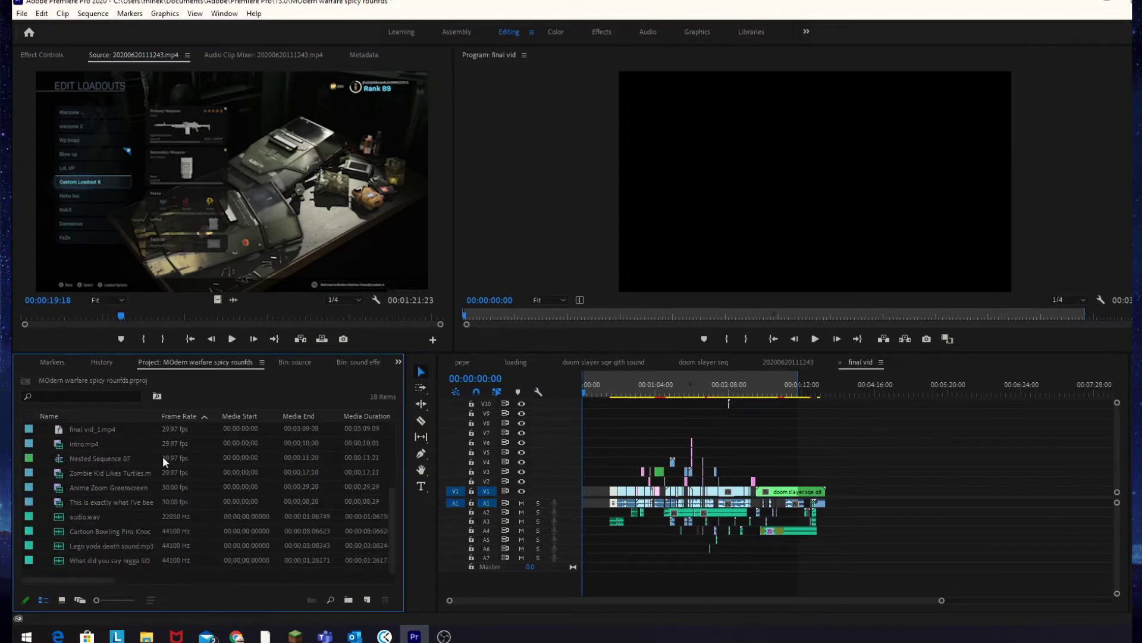
# Step: Show the Effects panel and examine the Presets folder, including the 15 Zoom Transition Presets and ULTIMATE EARTHQUAKE packs
pyautogui.click(398, 362)
pyautogui.click(420, 418)
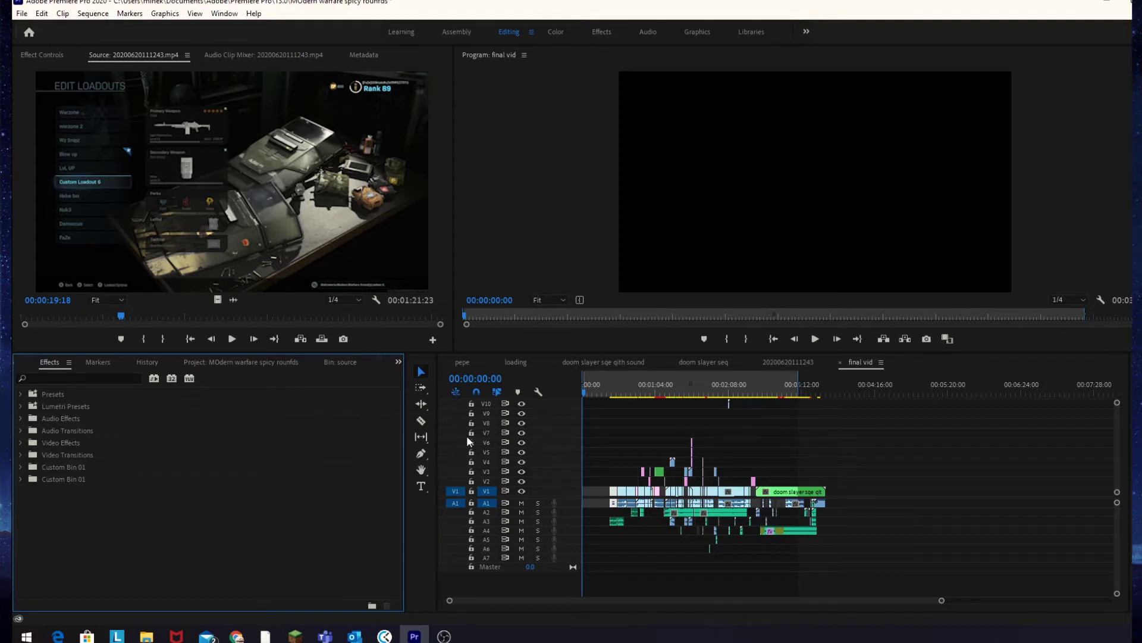
pyautogui.click(82, 378)
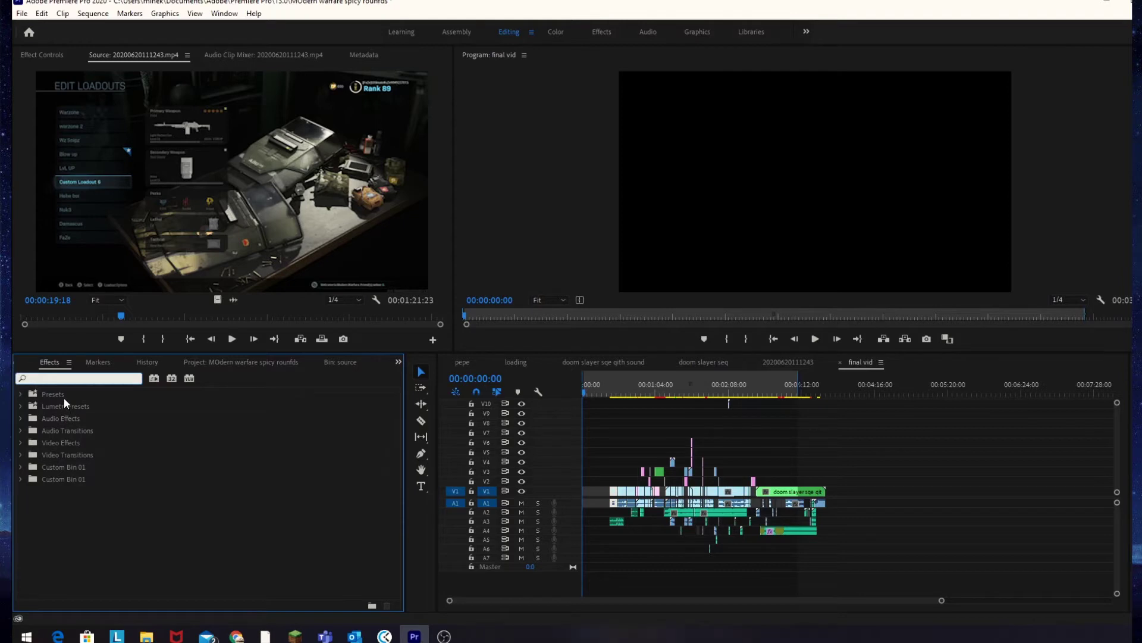
pyautogui.click(21, 394)
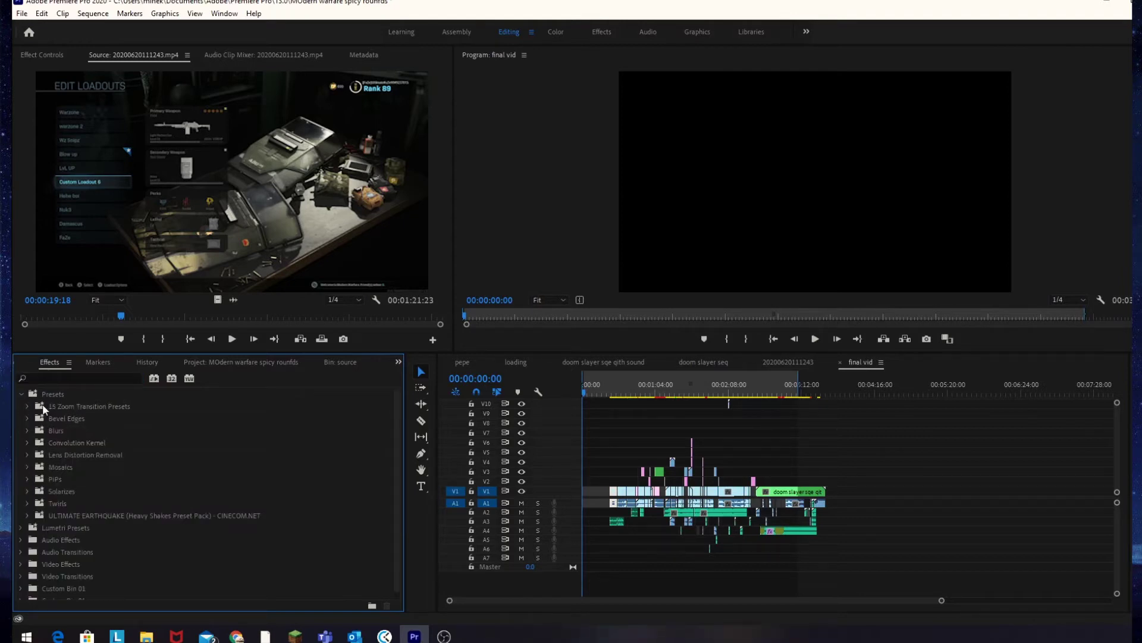
pyautogui.click(73, 516)
pyautogui.click(88, 406)
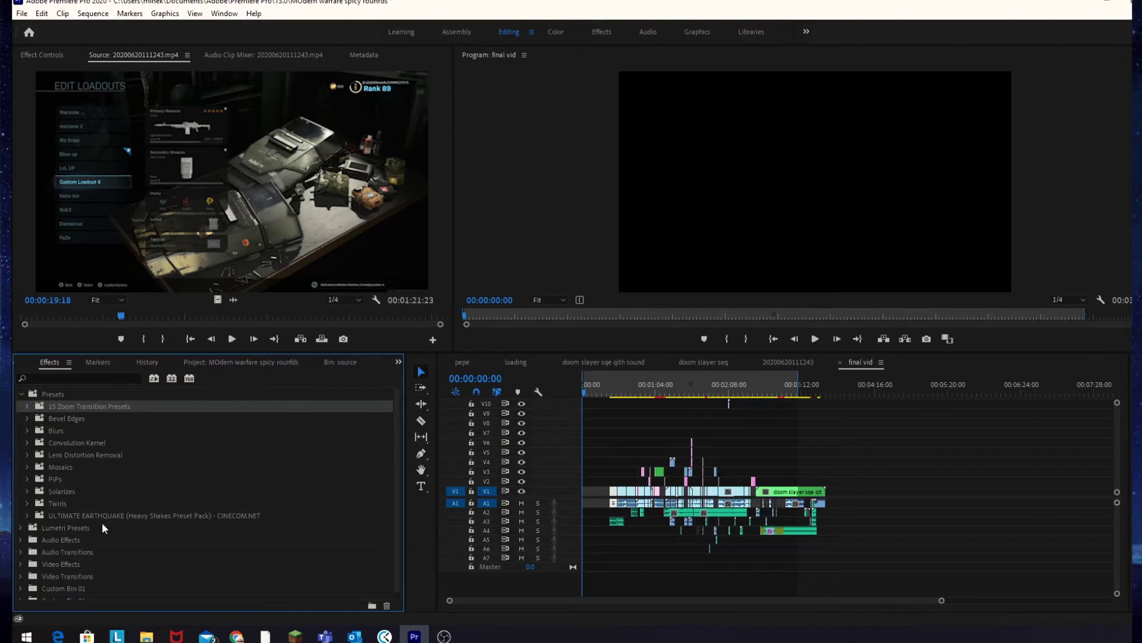
pyautogui.click(21, 395)
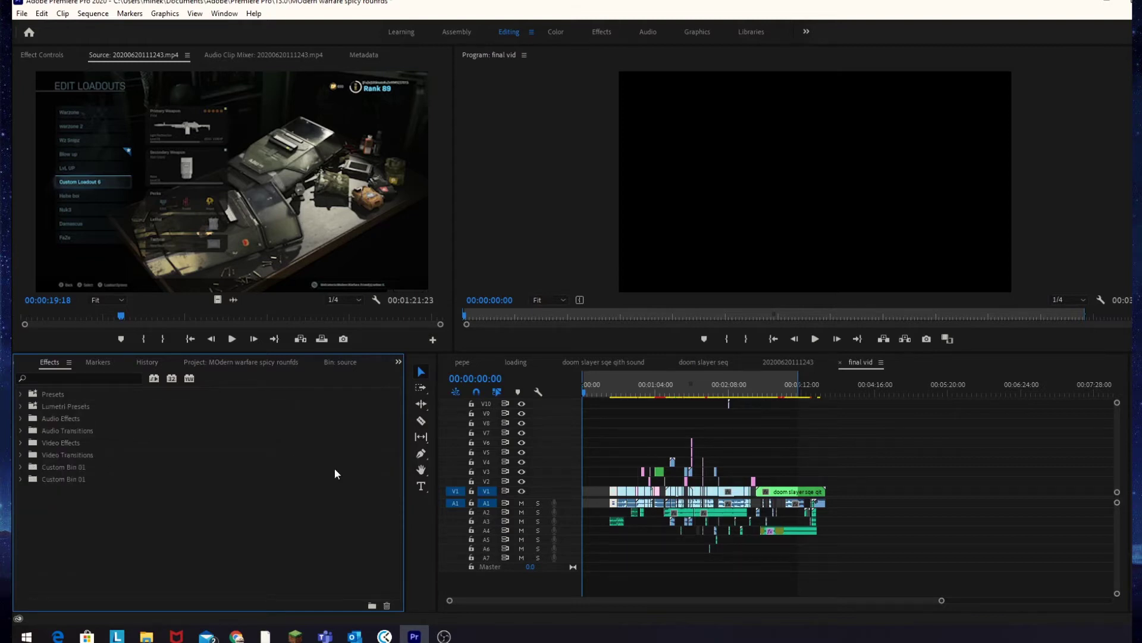
# Step: Open the doom slayer seq sequence and inspect it at 00:00:25:06, at the start of the long audio clip on A1
pyautogui.moveTo(942, 600); pyautogui.dragTo(717, 600)
pyautogui.moveTo(886, 596); pyautogui.dragTo(934, 601)
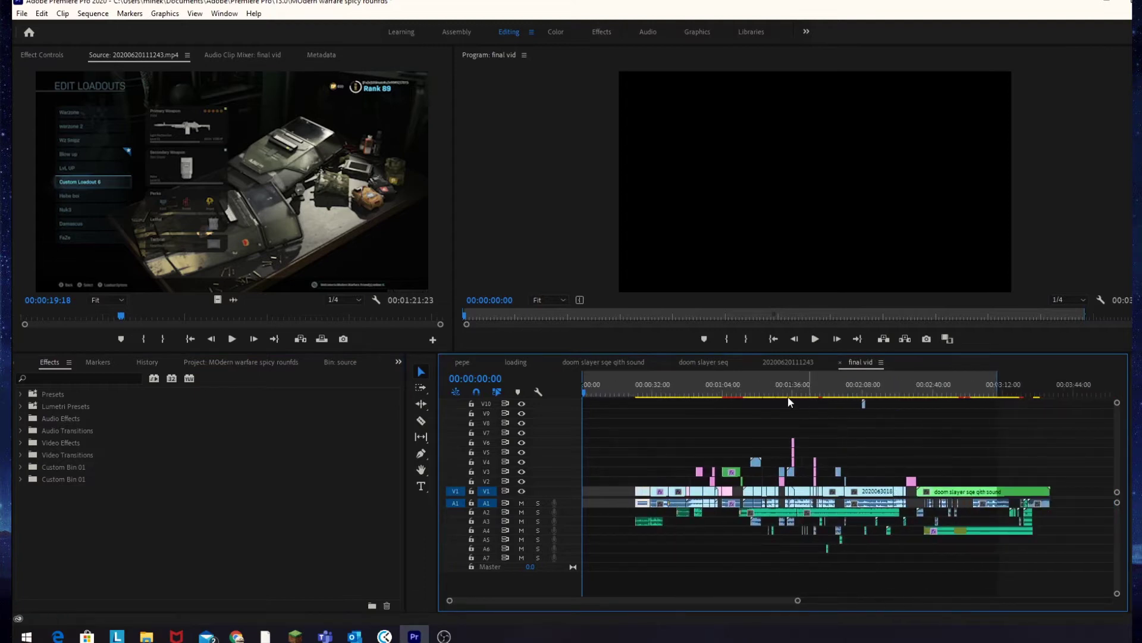
pyautogui.click(698, 361)
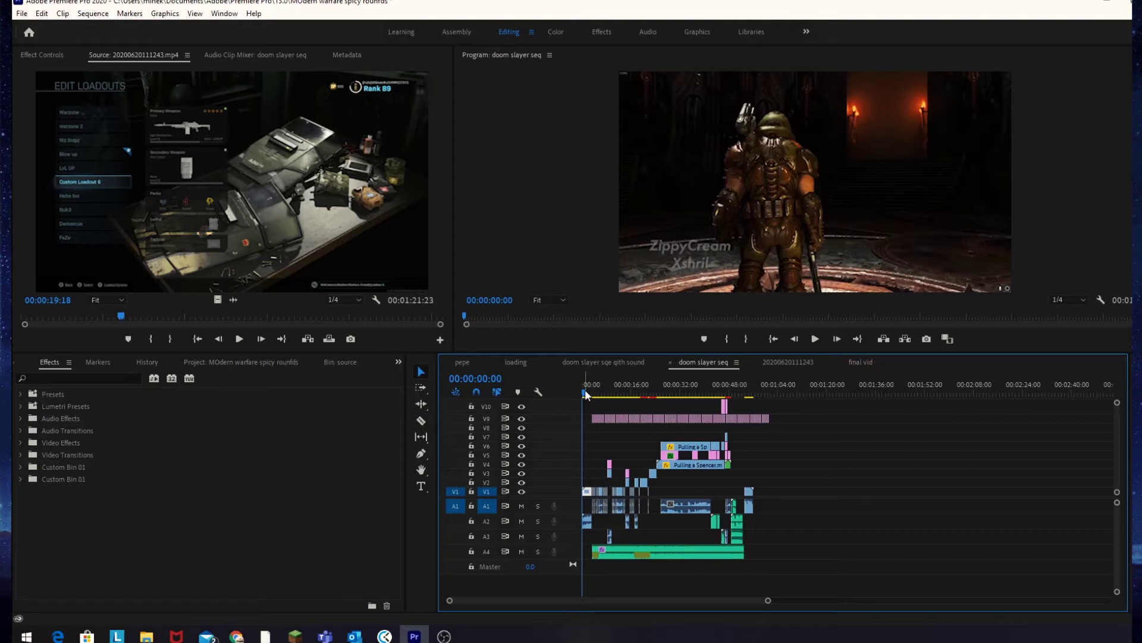
pyautogui.moveTo(586, 395); pyautogui.dragTo(659, 393)
pyautogui.click(684, 505)
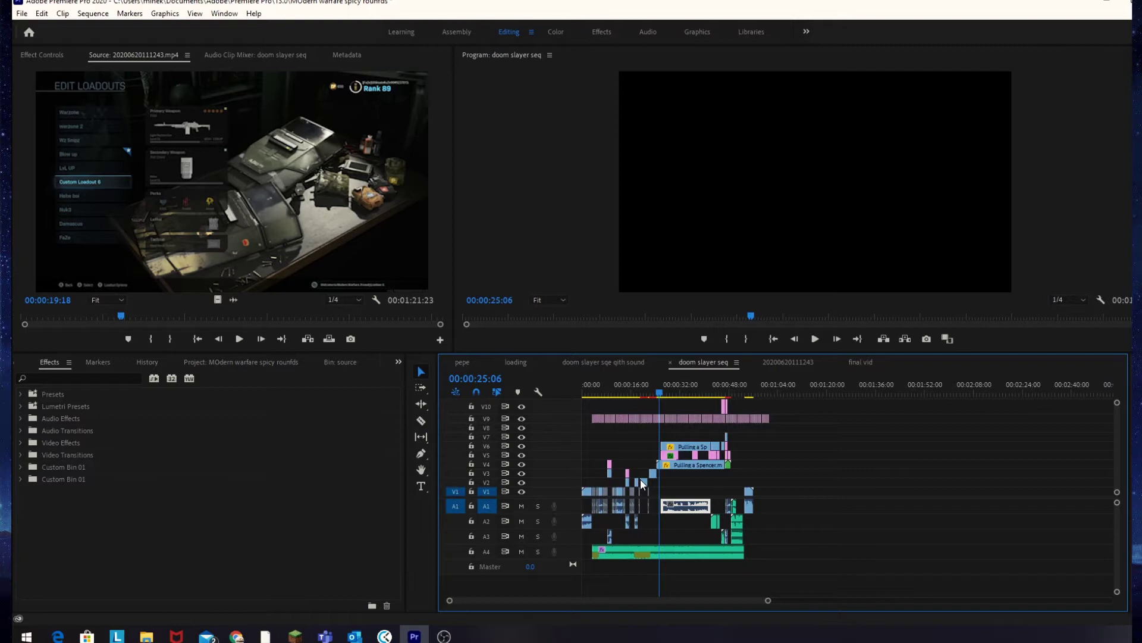
pyautogui.press('Up')
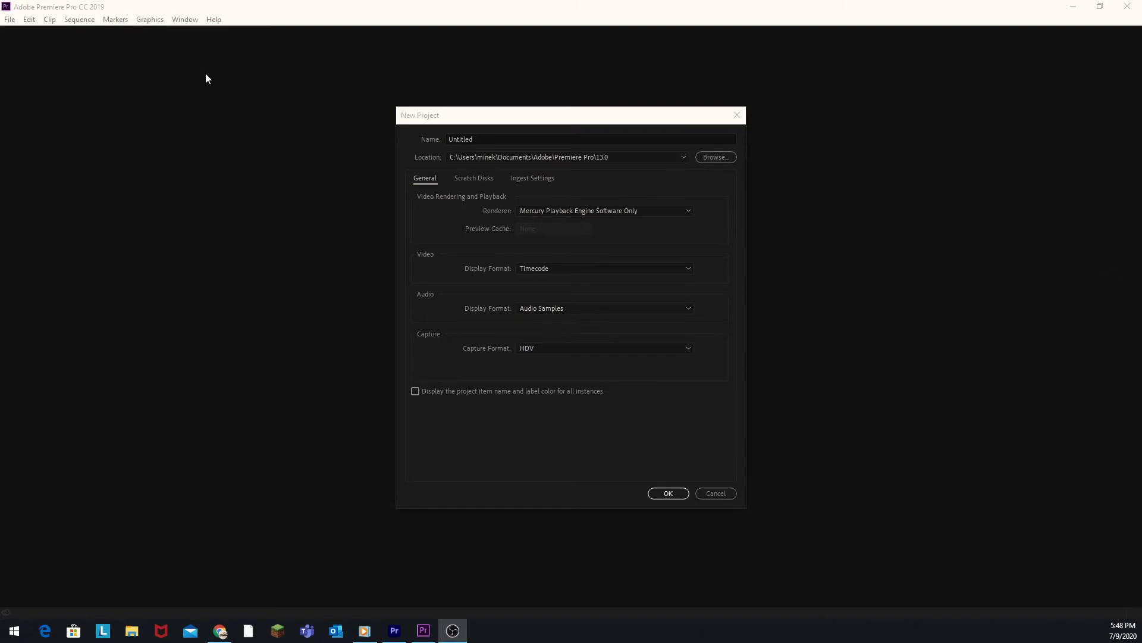
# Step: Review the new project's renderer options and choose Mercury Playback Engine Software Only
pyautogui.moveTo(423, 118); pyautogui.dragTo(442, 155)
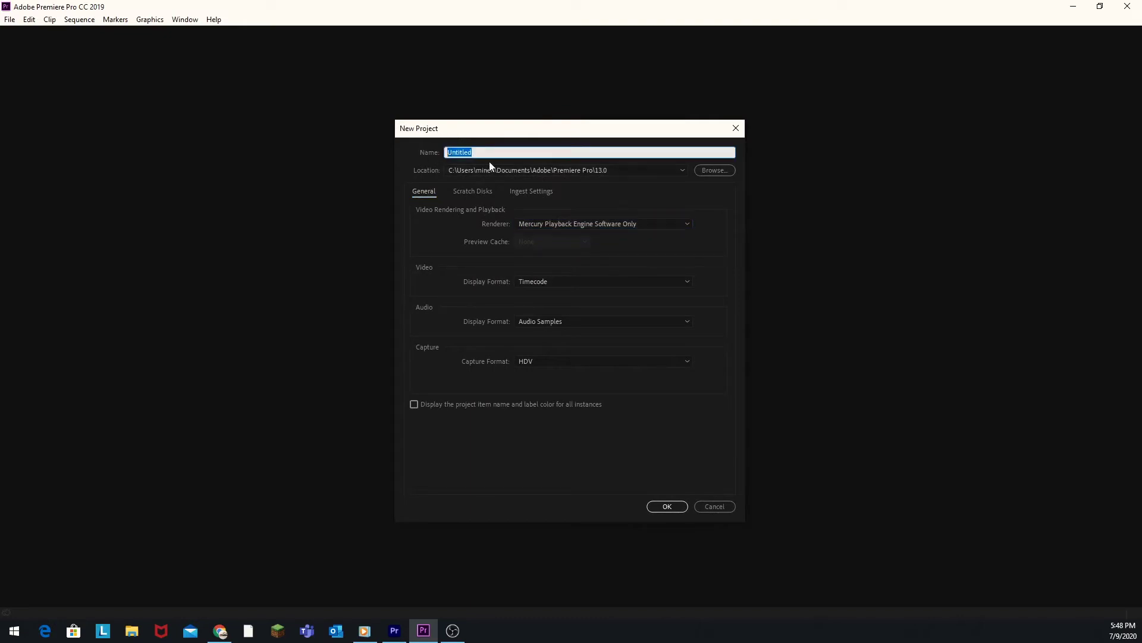
pyautogui.click(563, 224)
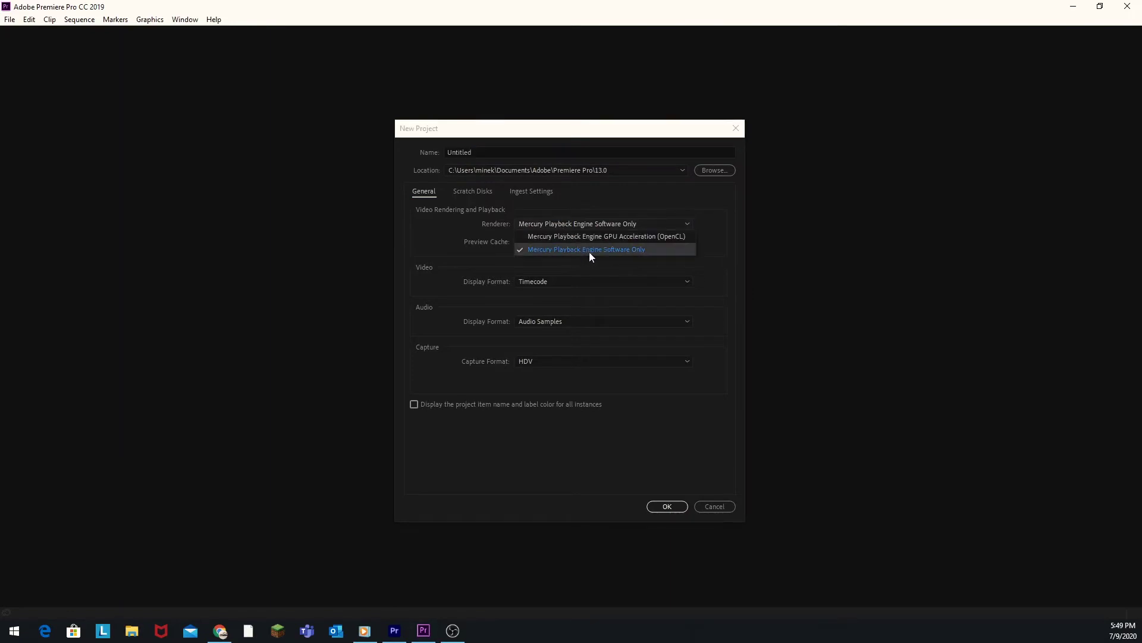
pyautogui.click(640, 251)
pyautogui.click(620, 227)
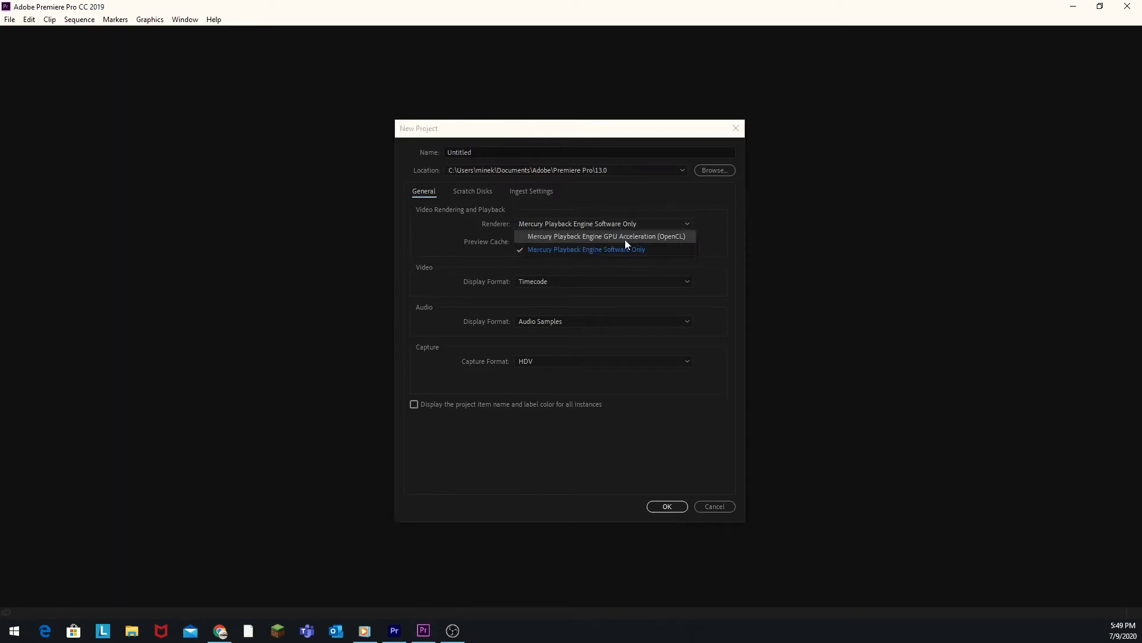
pyautogui.click(615, 249)
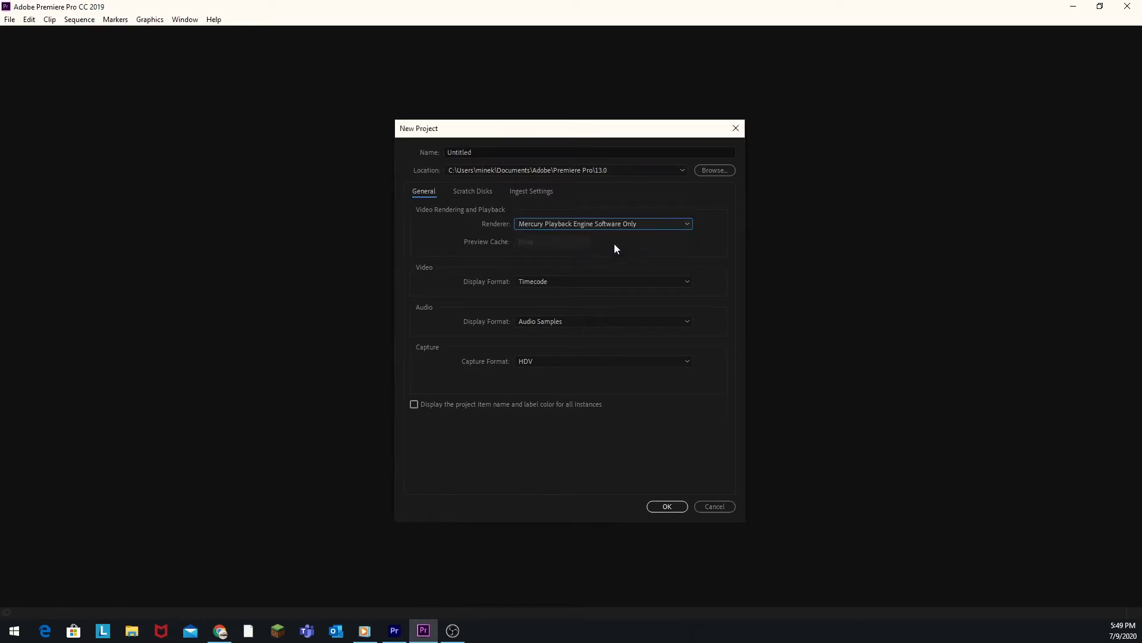
pyautogui.click(598, 227)
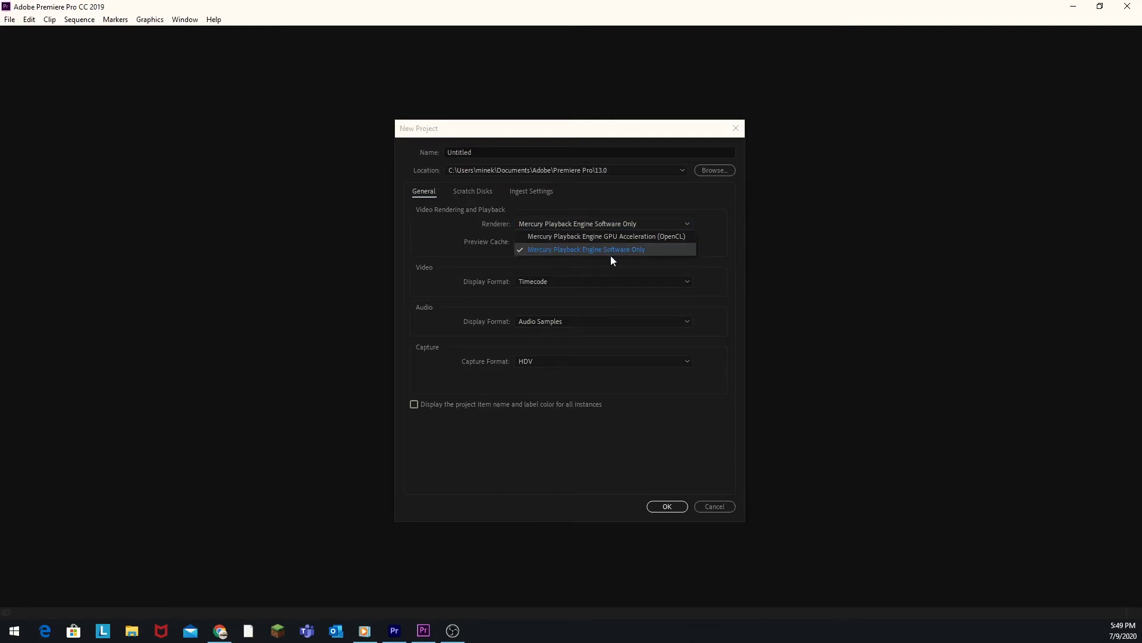
pyautogui.click(631, 249)
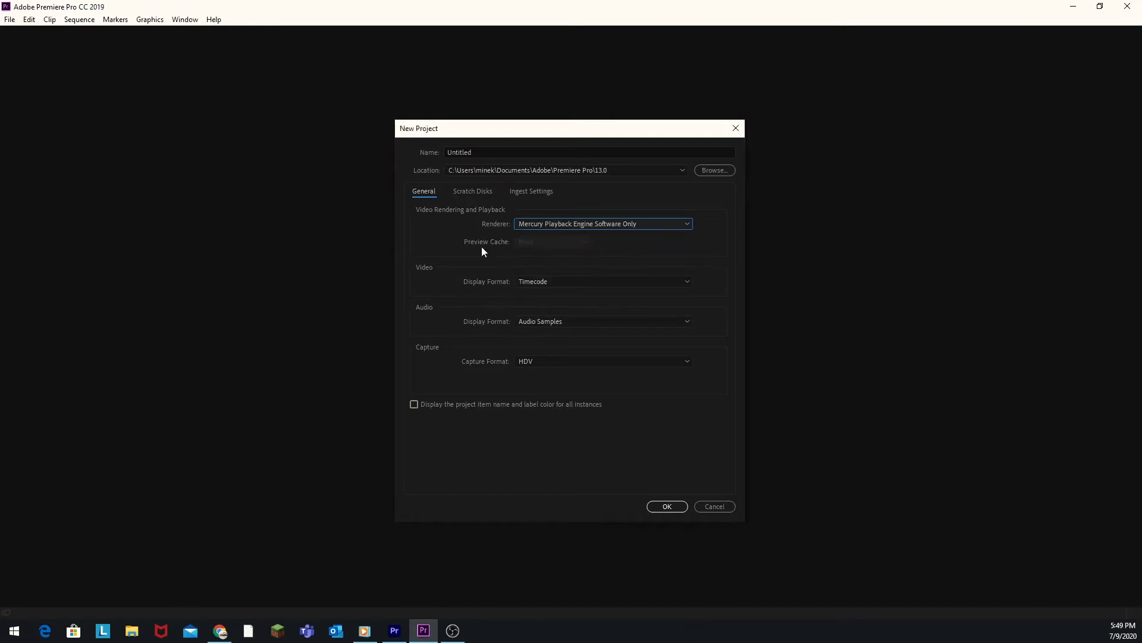
# Step: Name the new project "example vid" and create it
pyautogui.click(480, 154)
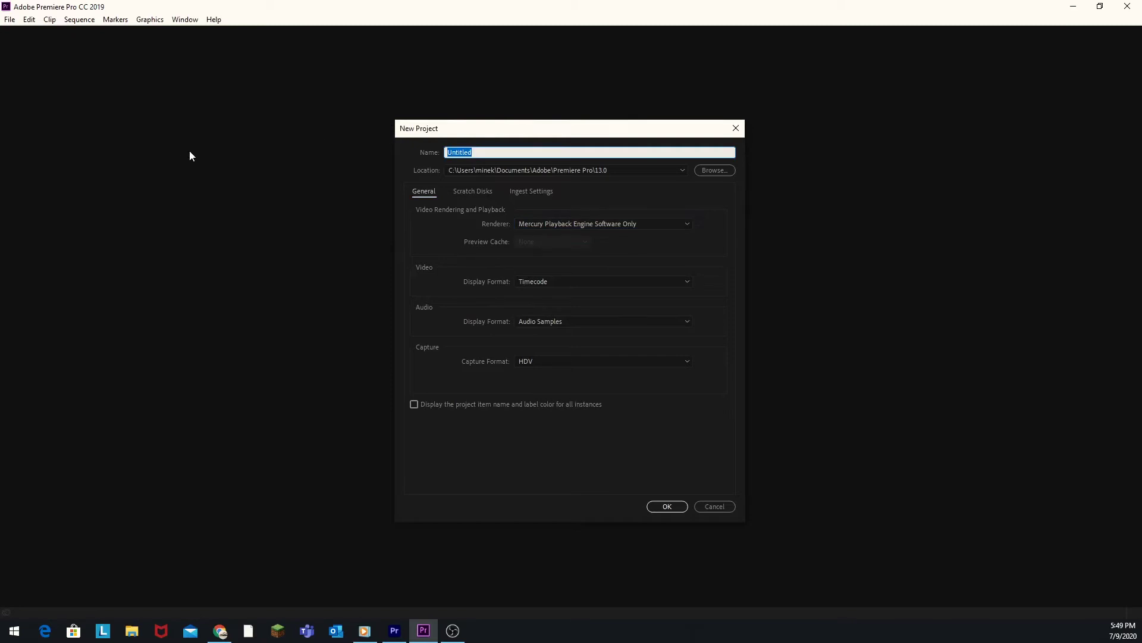
pyautogui.press('BackSpace')
pyautogui.write('example vid')
pyautogui.click(672, 507)
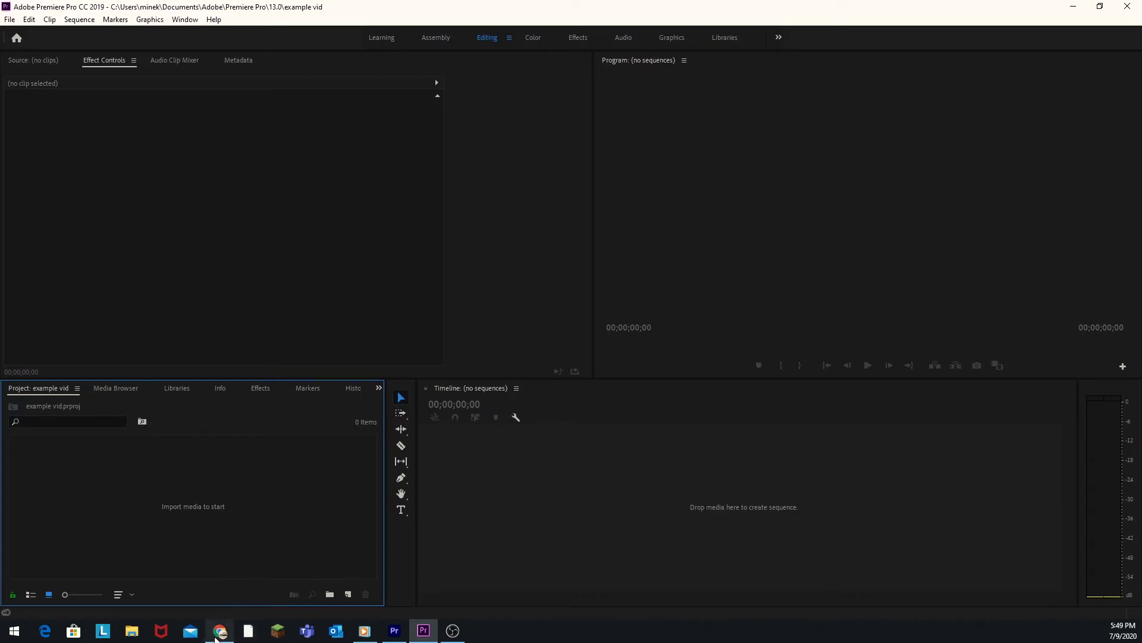
# Step: Switch to File Explorer and import Il vento d'orifto from the 4K Video Downloader folder into the project
pyautogui.moveTo(150, 632); pyautogui.dragTo(134, 632)
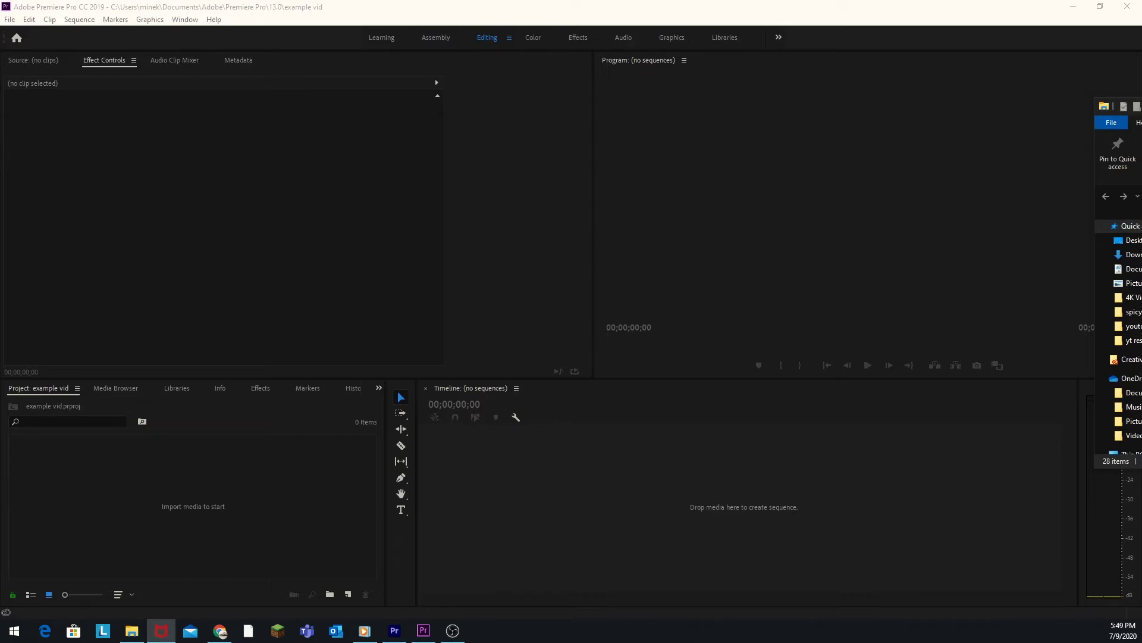
pyautogui.moveTo(1139, 106); pyautogui.dragTo(873, 112)
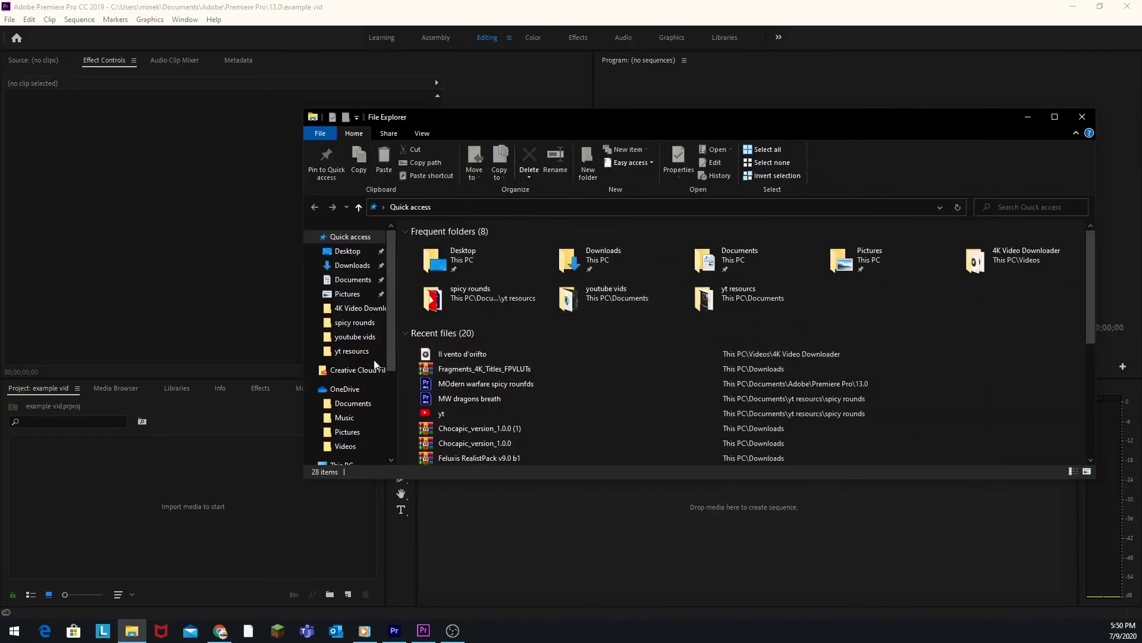
pyautogui.click(356, 310)
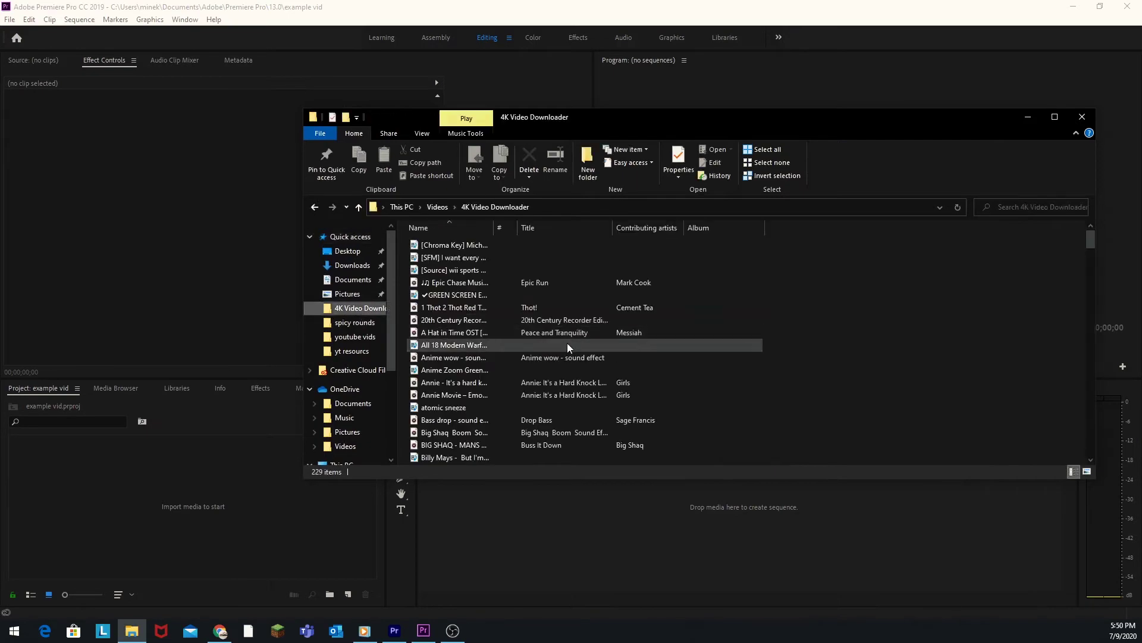
pyautogui.scroll(-15, 565, 351)
pyautogui.scroll(-15, 563, 356)
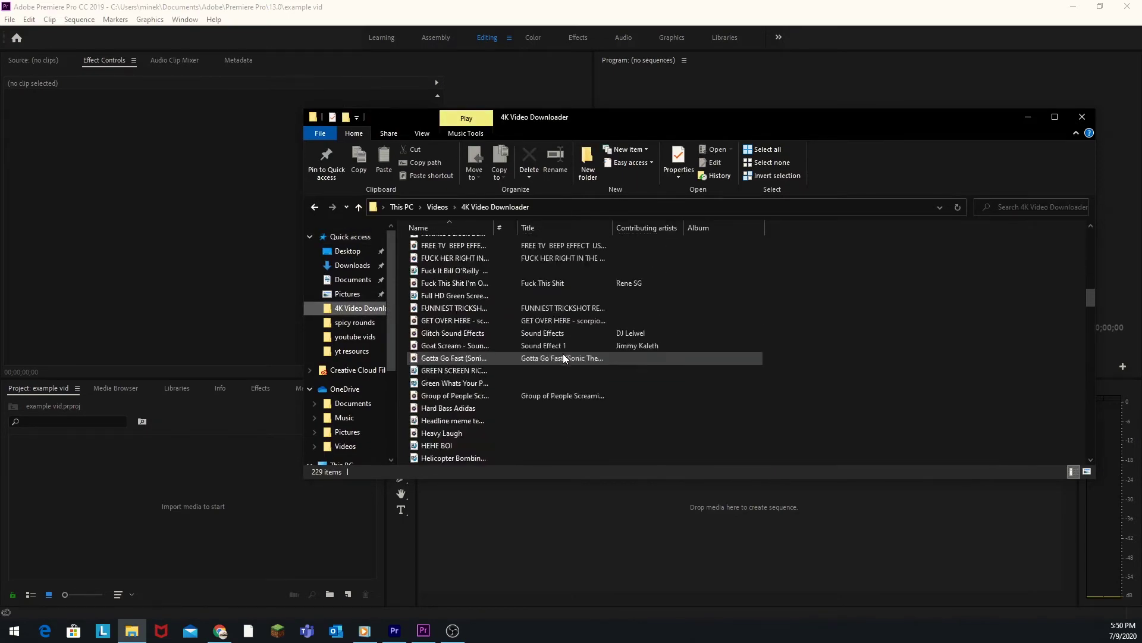
pyautogui.moveTo(494, 445); pyautogui.dragTo(236, 506)
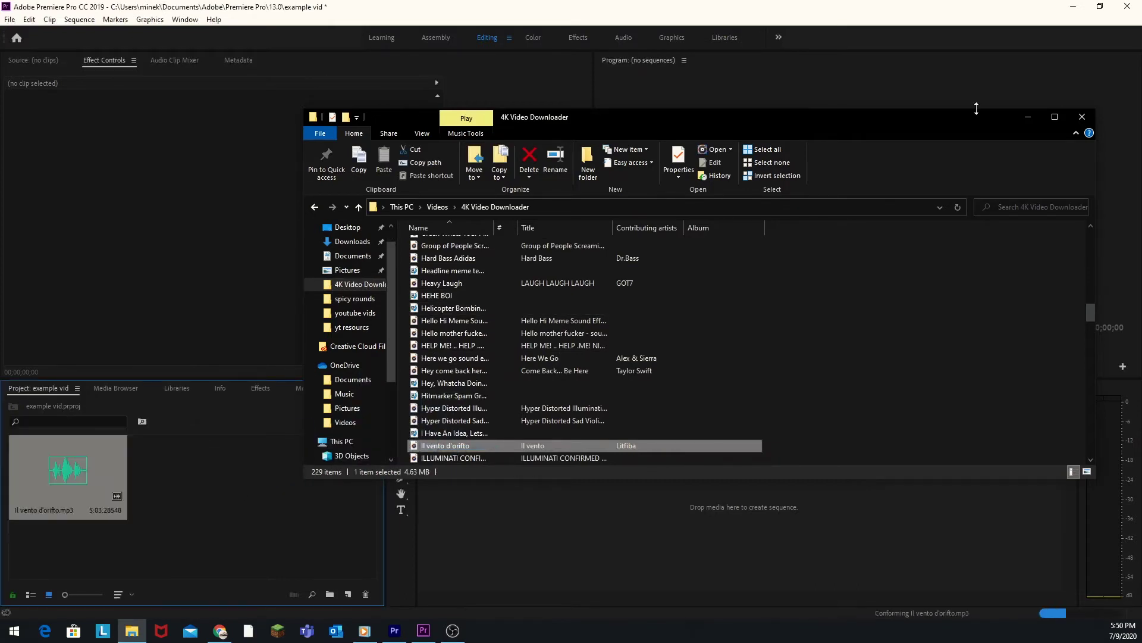
pyautogui.click(1029, 117)
# Step: Preview Il vento d'orifto.mp3 in the Source monitor and create a sequence from it on the empty timeline
pyautogui.doubleClick(79, 466)
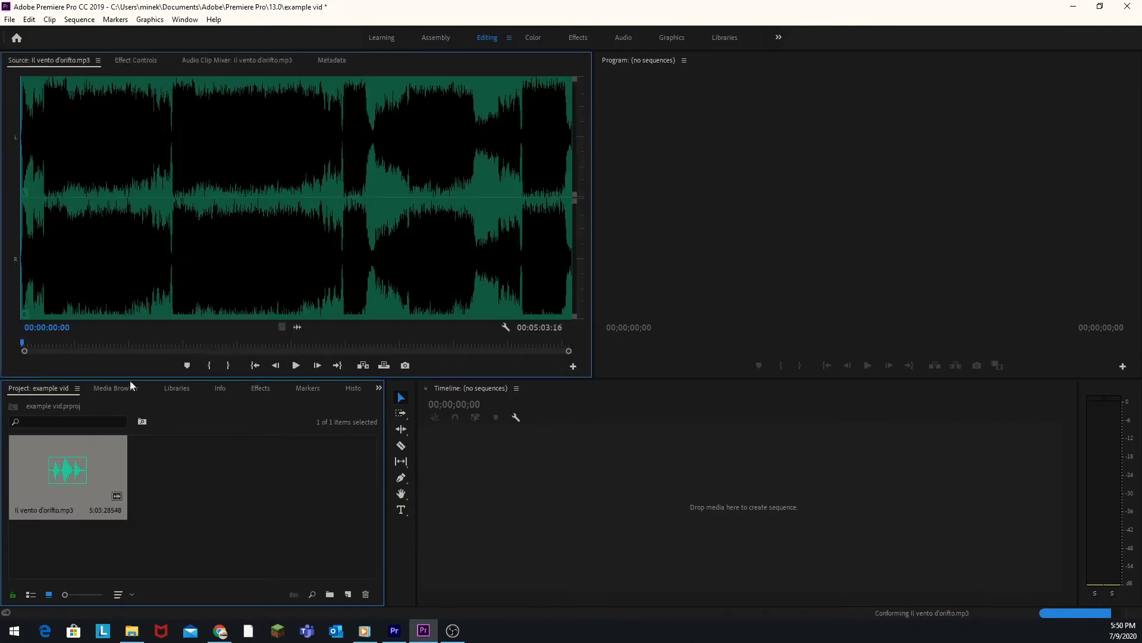
pyautogui.click(302, 366)
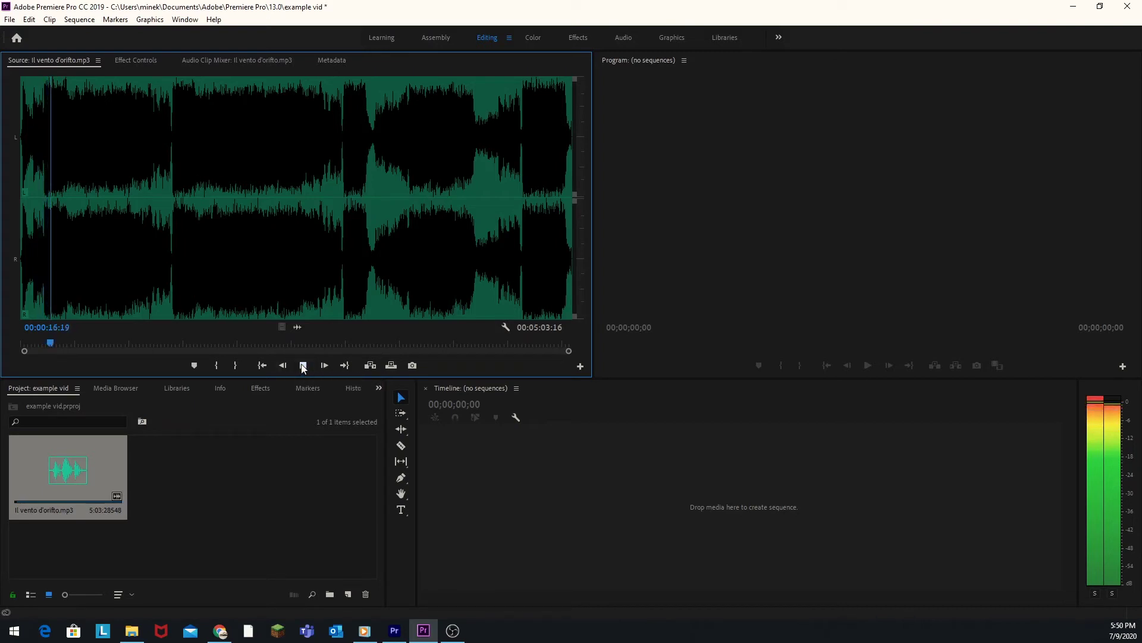
pyautogui.press('space')
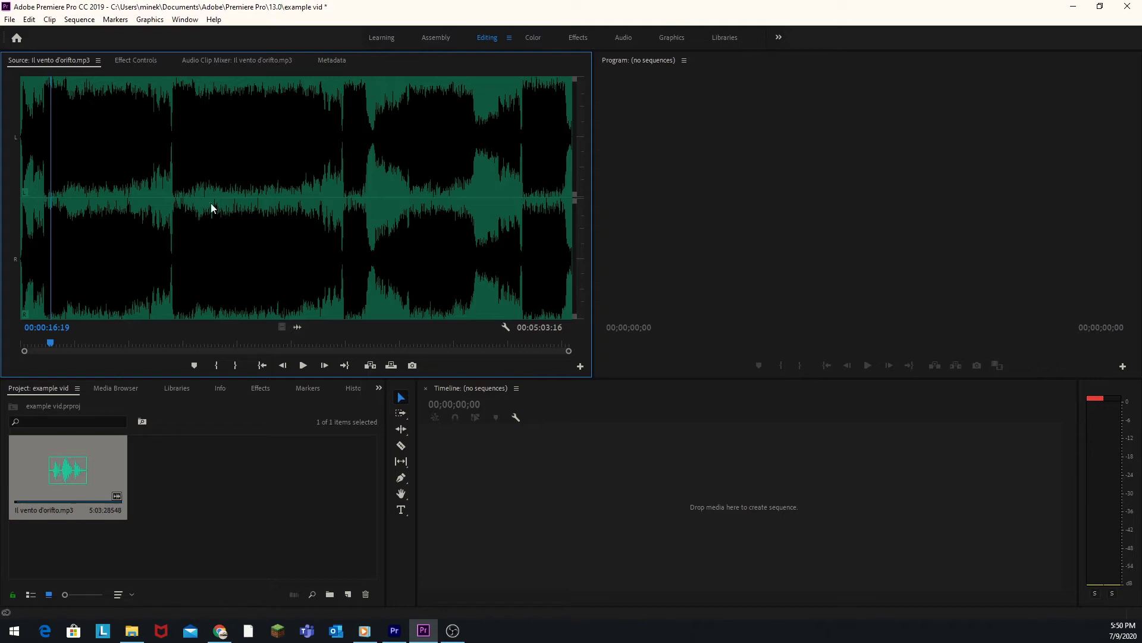
pyautogui.moveTo(62, 482); pyautogui.dragTo(456, 540)
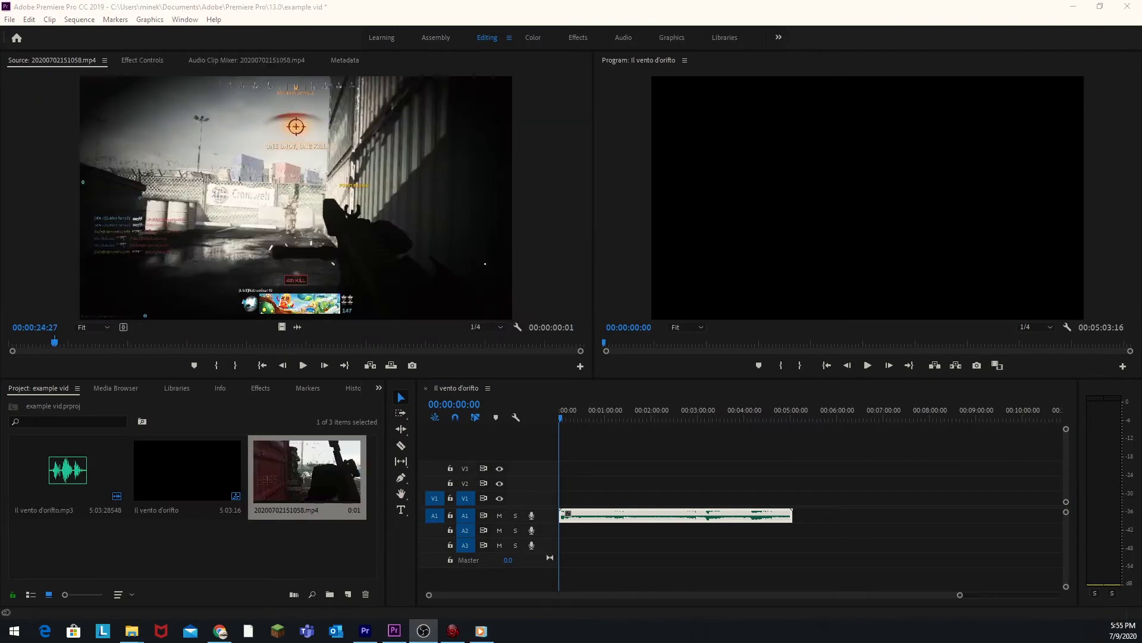
# Step: Mark the source clip 20200702151058.mp4 from 00:01:30:12 to 00:01:43:05 and place that excerpt on V2 near the sequence's 30-second mark
pyautogui.click(179, 311)
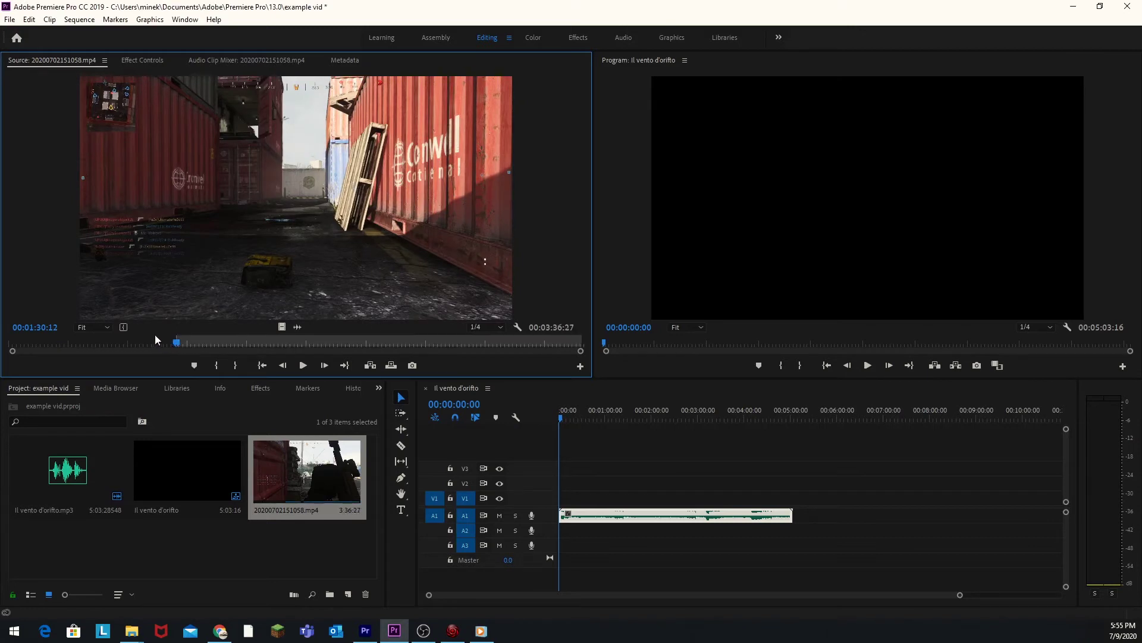
pyautogui.moveTo(176, 343); pyautogui.dragTo(202, 348)
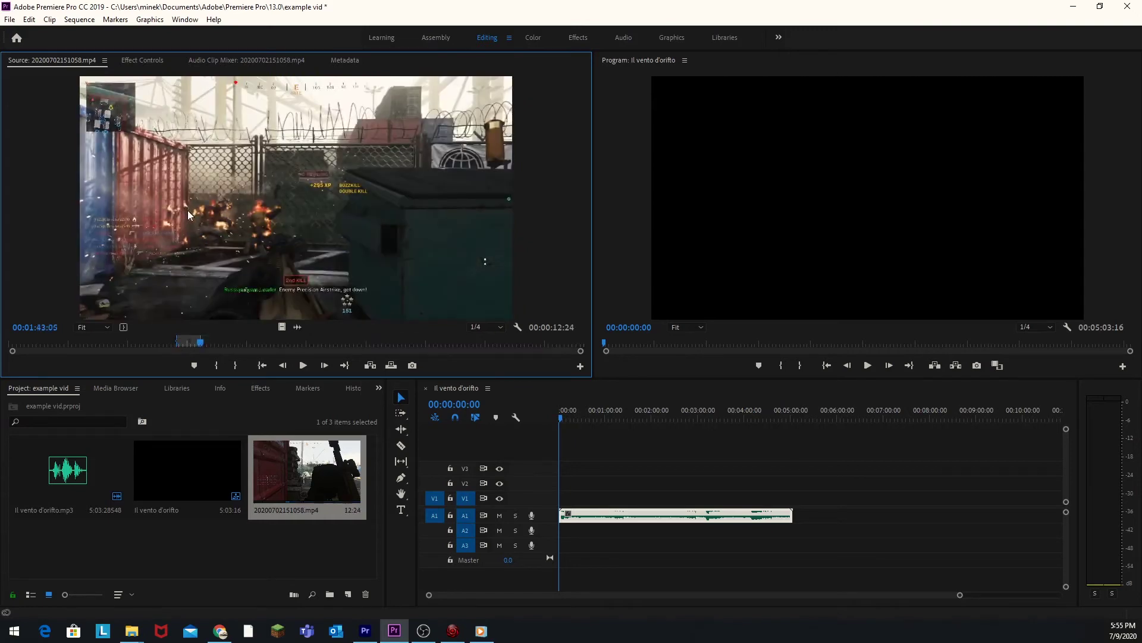
pyautogui.moveTo(422, 298); pyautogui.dragTo(586, 485)
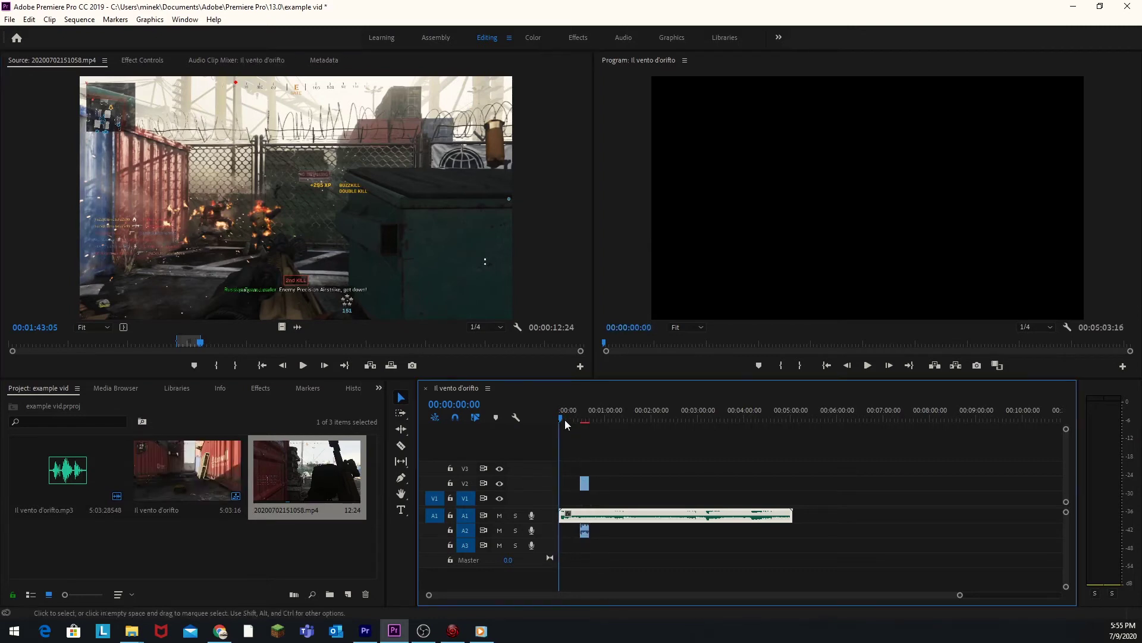
# Step: Play back the gameplay excerpt on V2, delete it with its audio and return the playhead to the sequence start
pyautogui.moveTo(568, 421); pyautogui.dragTo(586, 453)
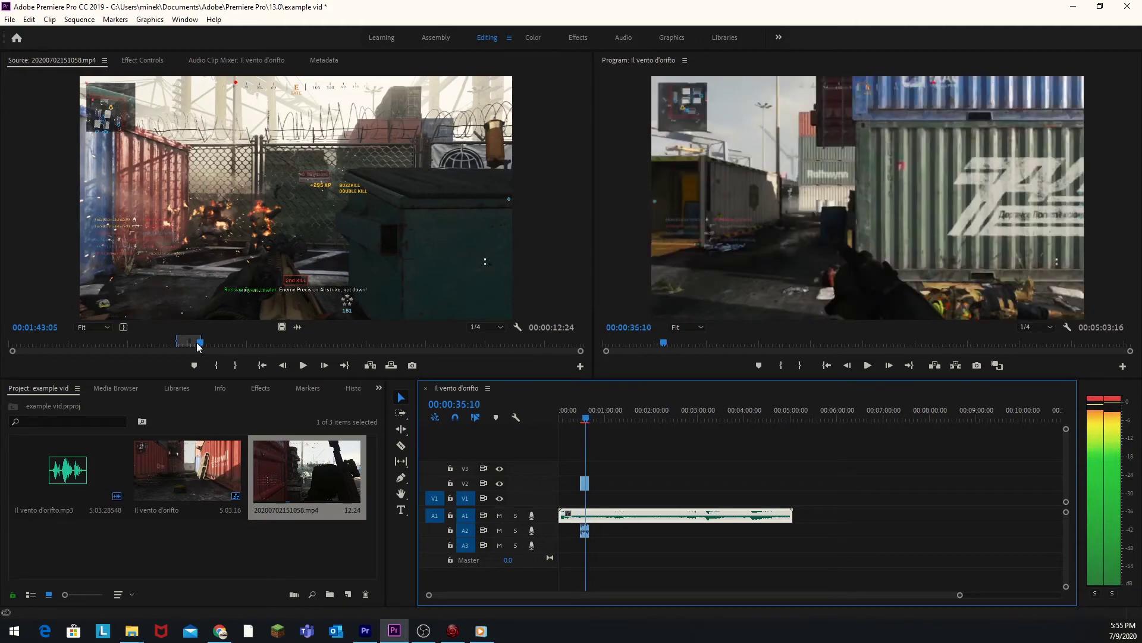
pyautogui.click(584, 483)
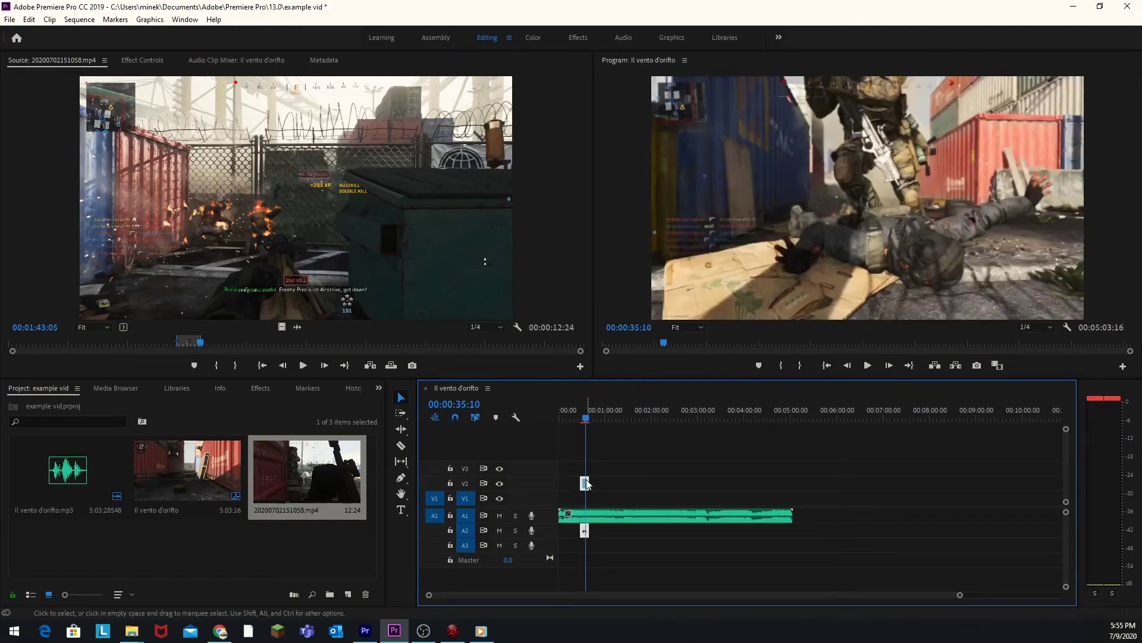
pyautogui.press('Delete')
pyautogui.press('Home')
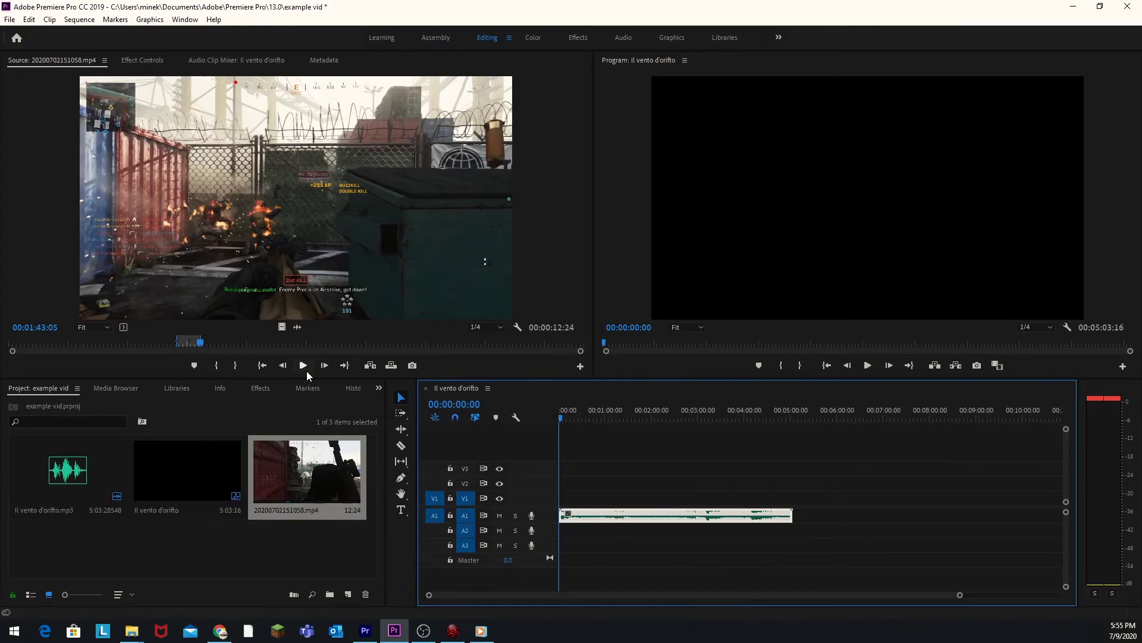
# Step: Scrub through 20200702151058.mp4 in the Source monitor and examine the gameplay for usable moments
pyautogui.click(218, 343)
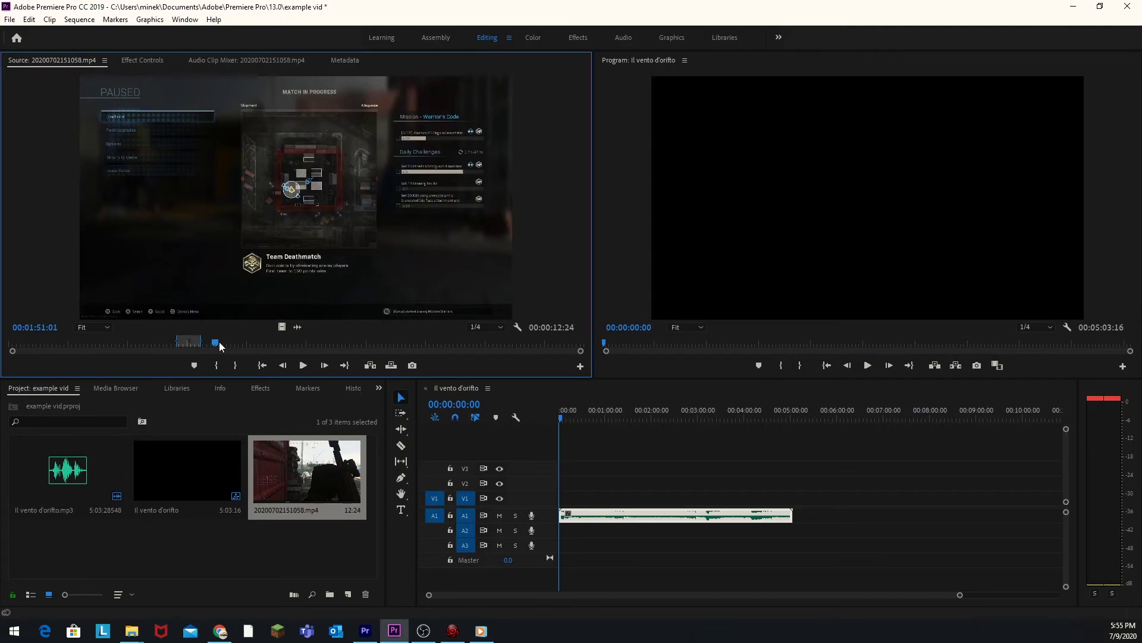
pyautogui.press('l')
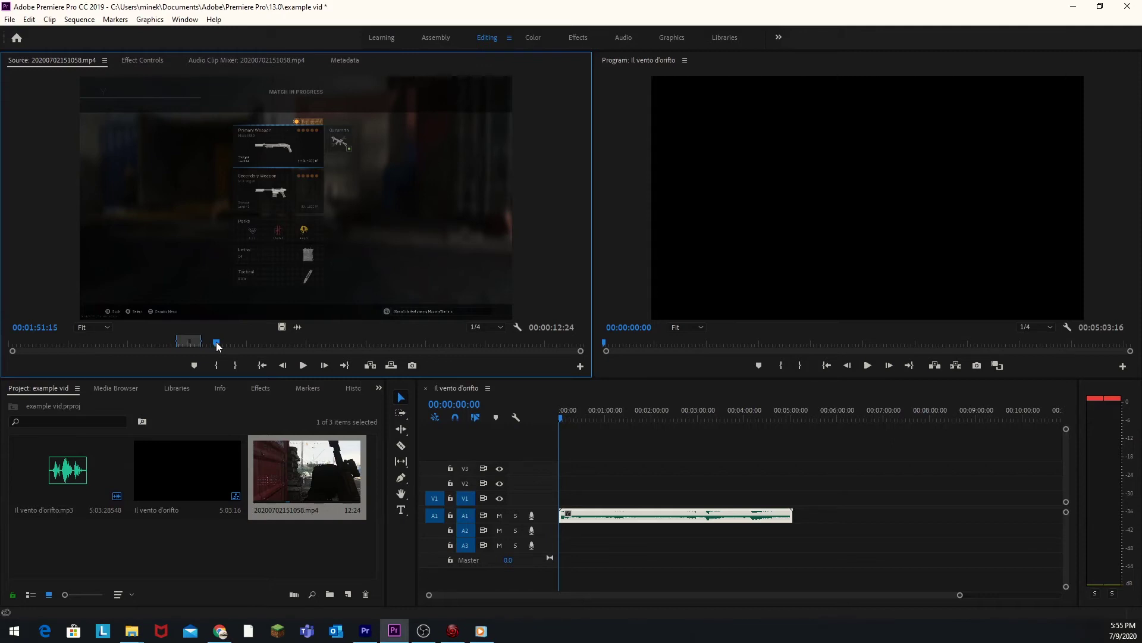
pyautogui.moveTo(217, 347); pyautogui.dragTo(287, 344)
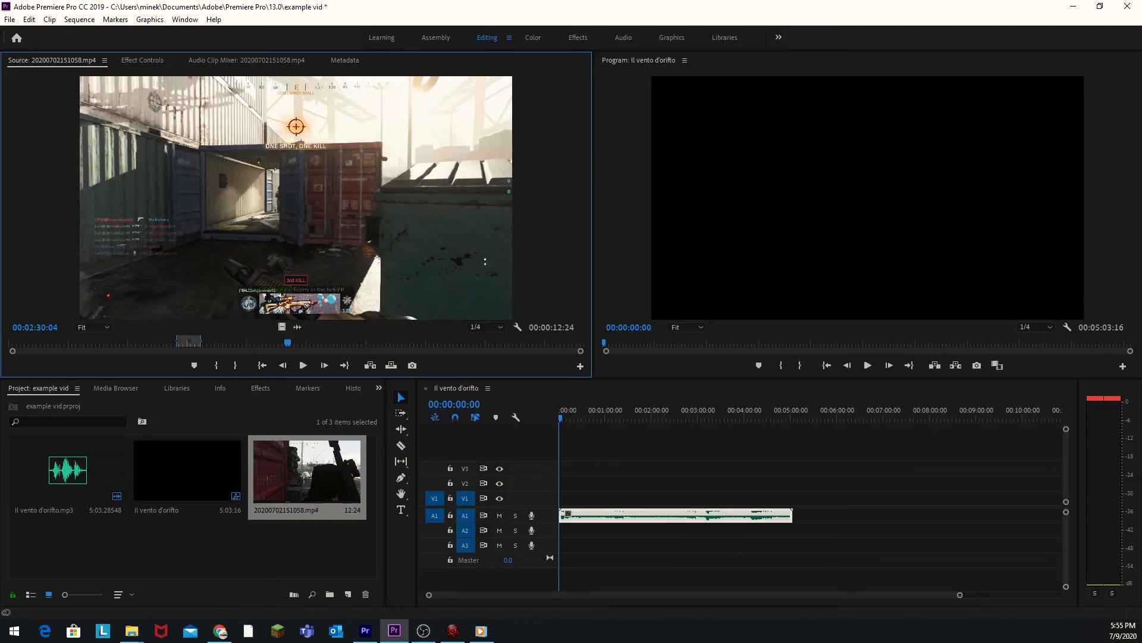
pyautogui.click(562, 412)
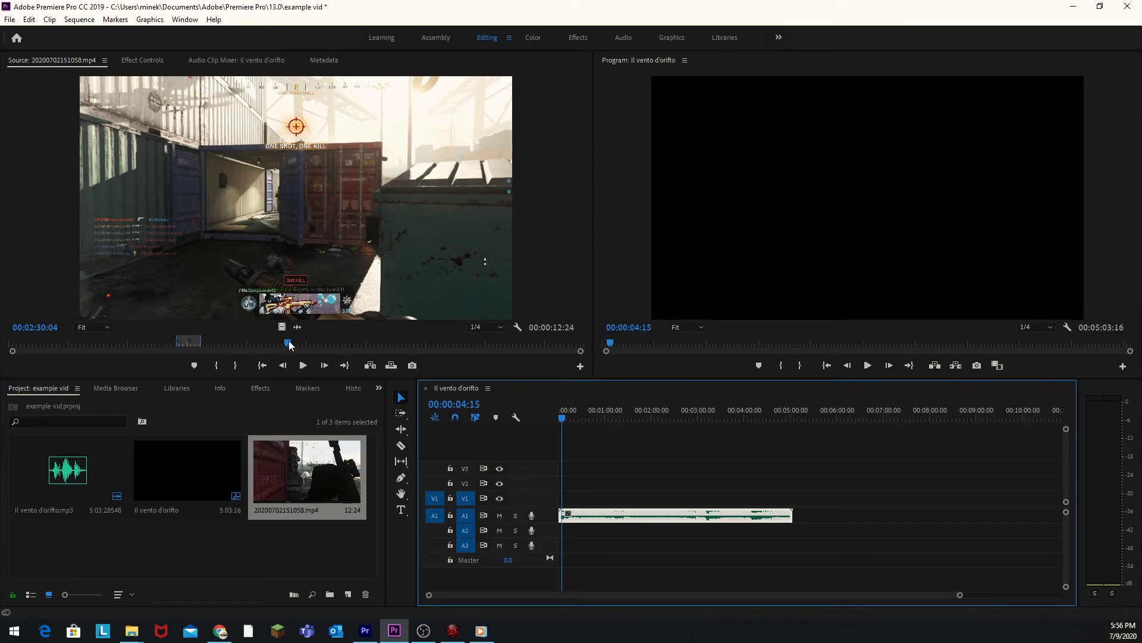
pyautogui.moveTo(287, 344); pyautogui.dragTo(95, 347)
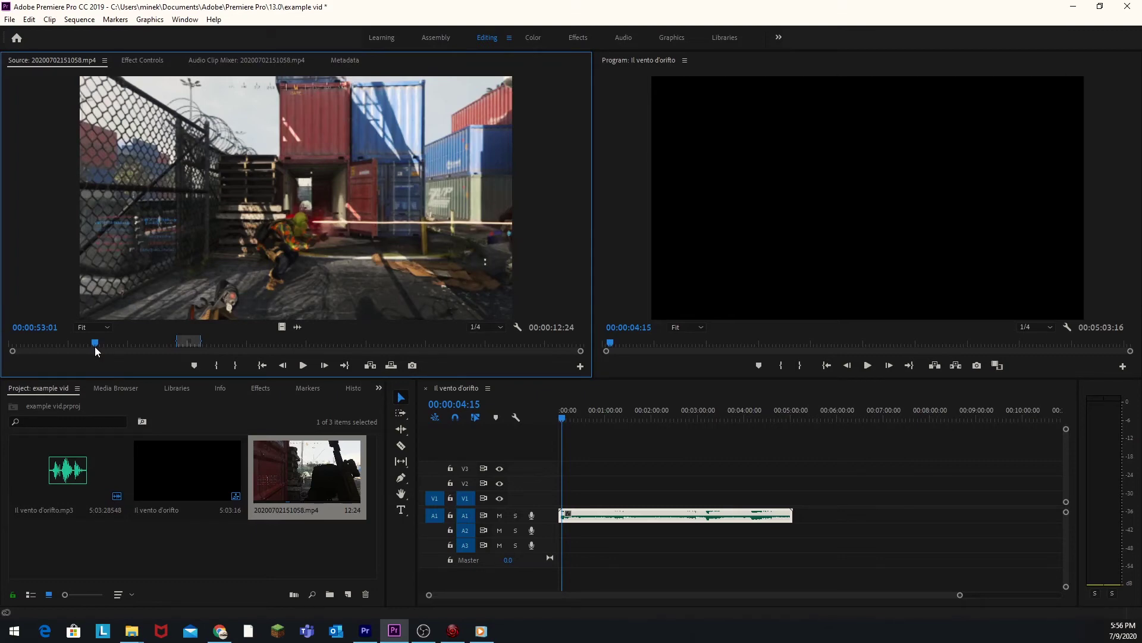
pyautogui.moveTo(95, 348); pyautogui.dragTo(132, 348)
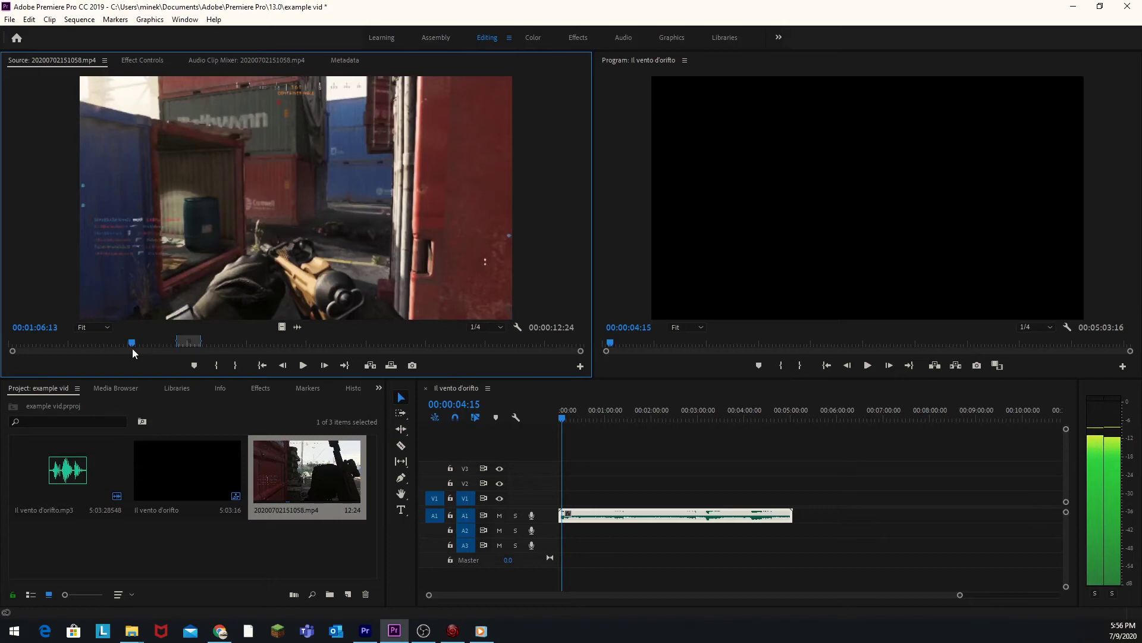
pyautogui.moveTo(132, 349); pyautogui.dragTo(144, 348)
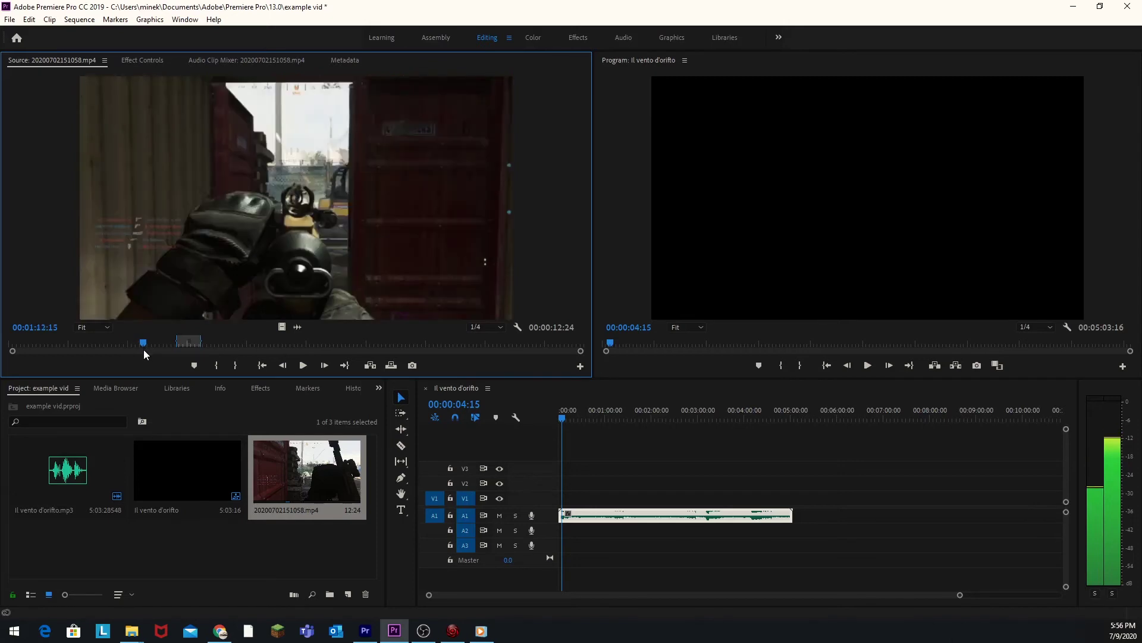
pyautogui.moveTo(144, 348); pyautogui.dragTo(150, 349)
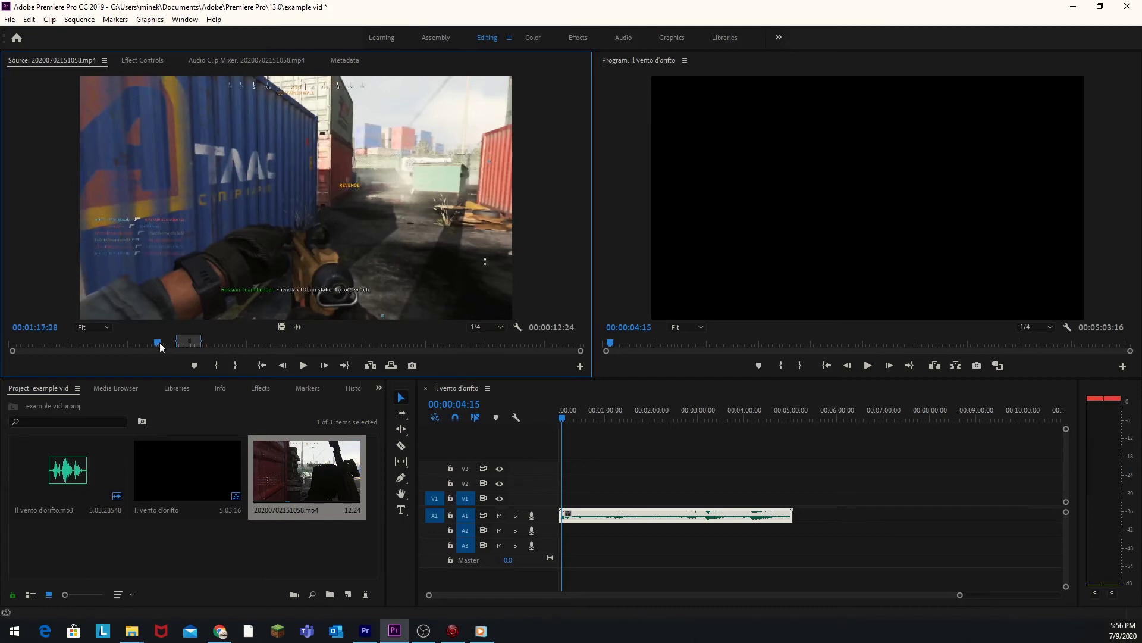
pyautogui.click(166, 350)
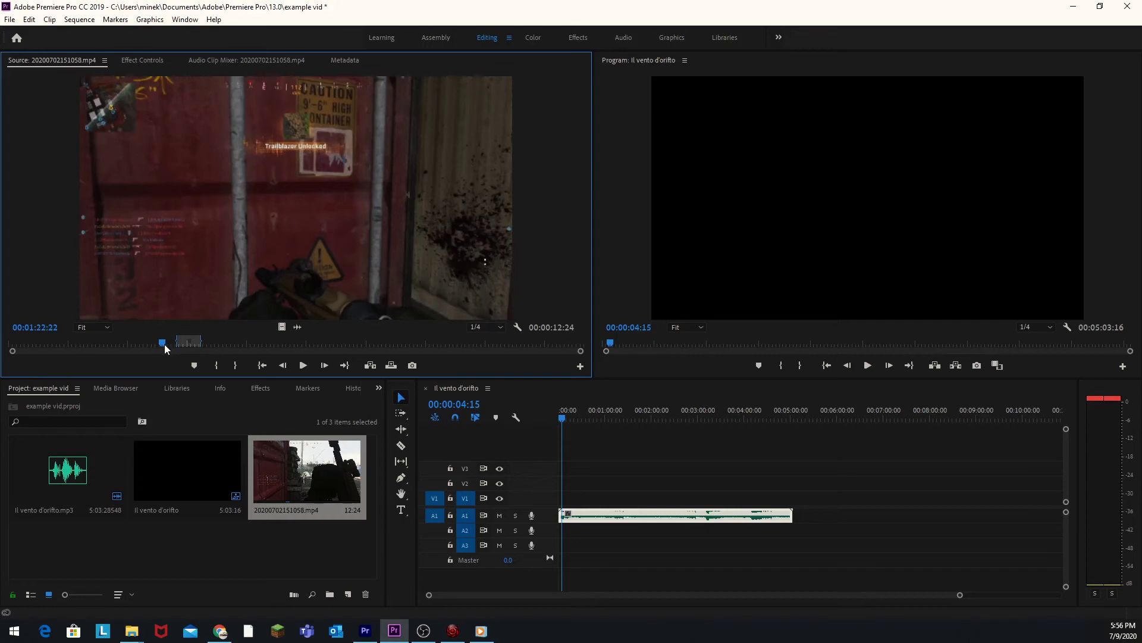
pyautogui.moveTo(166, 349); pyautogui.dragTo(184, 351)
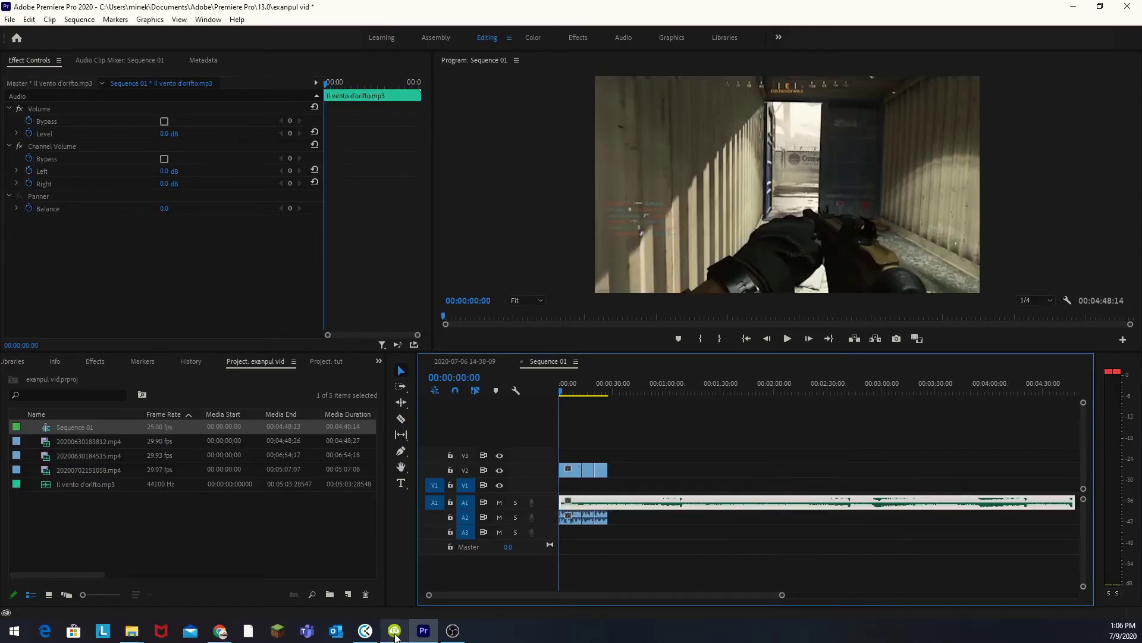
# Step: Shorten Il vento d'orifto.mp3 on A1 to end with the gameplay clips on V2 and play the sequence's opening
pyautogui.click(396, 633)
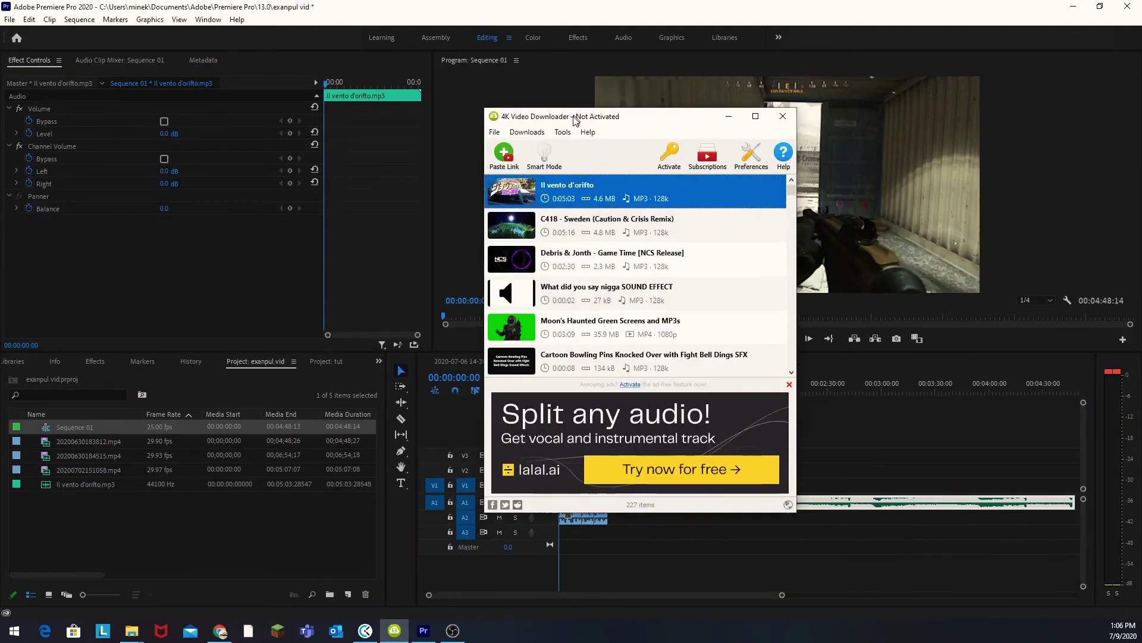
pyautogui.click(396, 633)
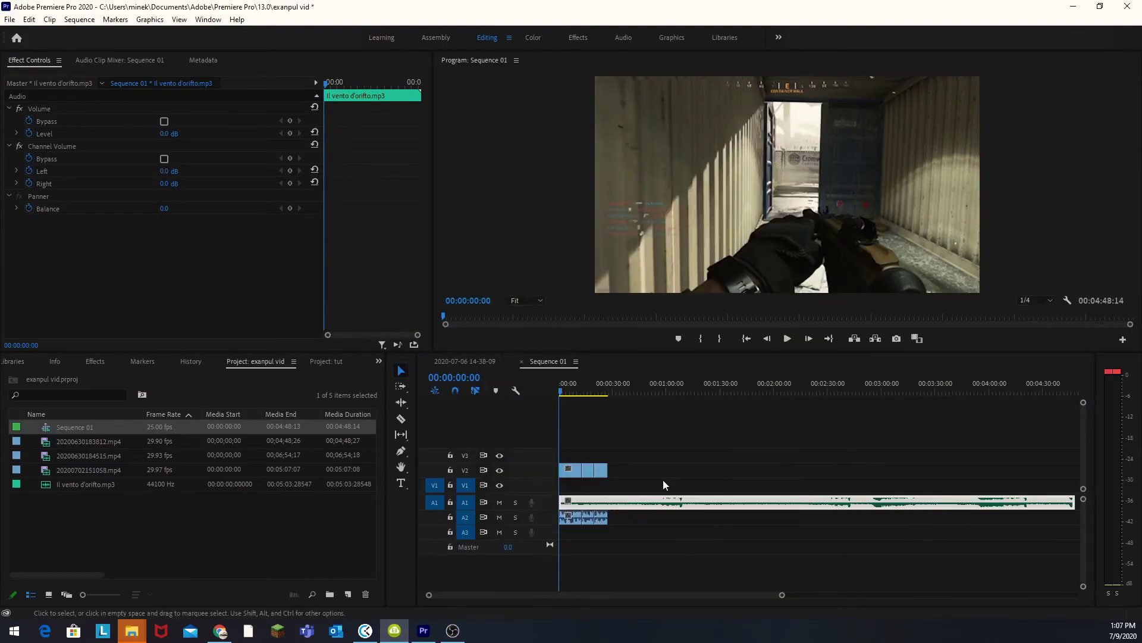
pyautogui.hotkey('ctrl', 'z')
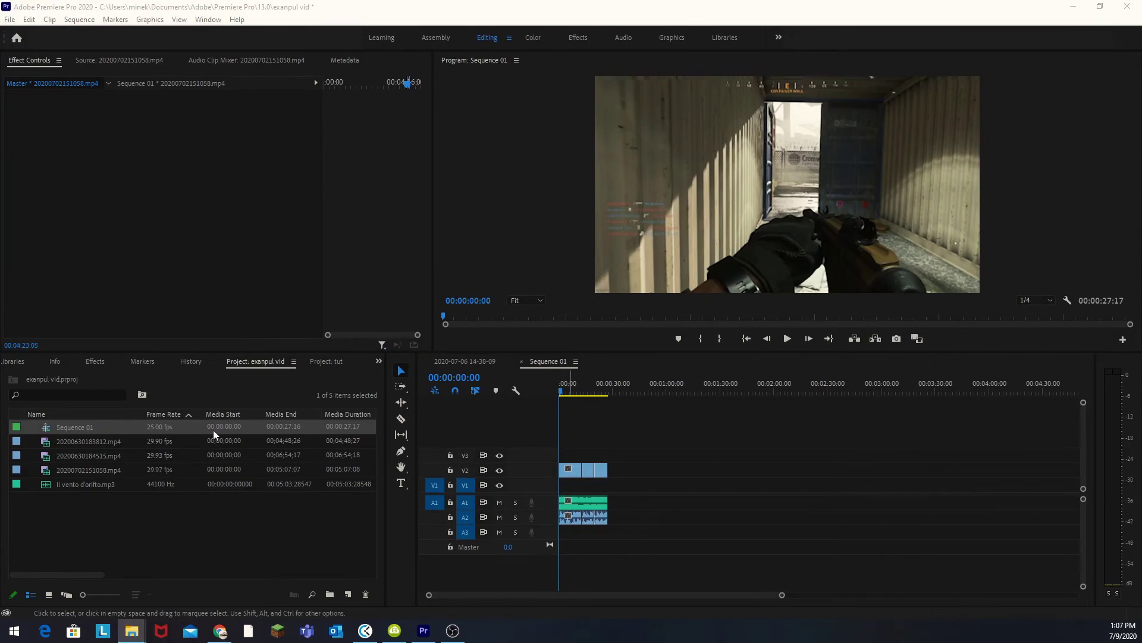
pyautogui.click(778, 220)
pyautogui.press('space')
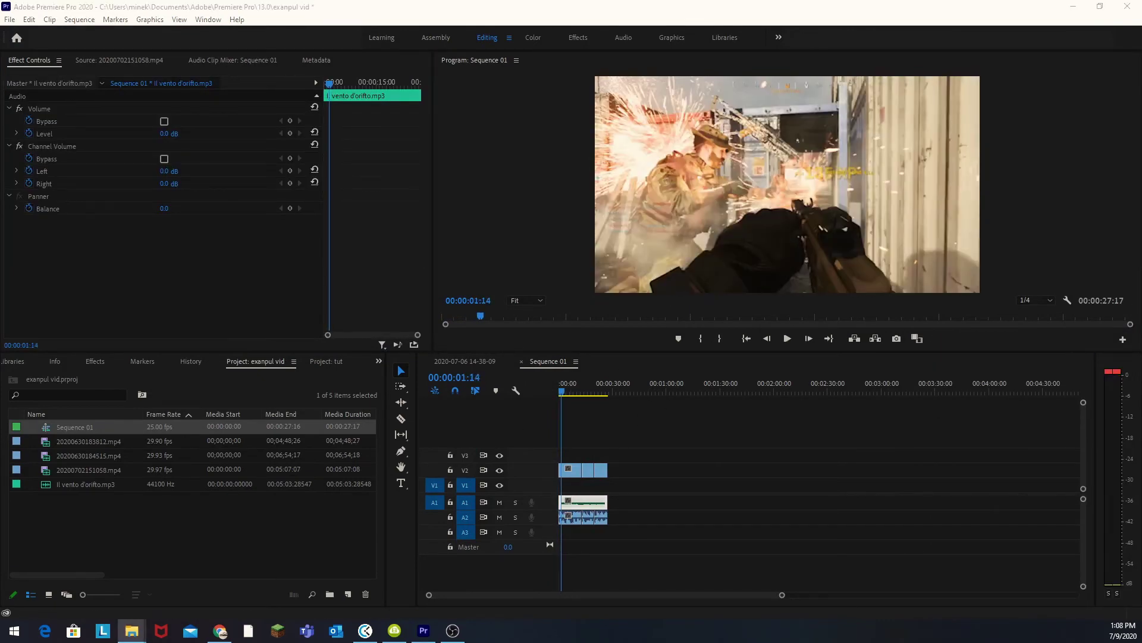
# Step: Apply the Ultra Key effect to the Tobey Maguire scream green-screen clip on V3 and play that section back
pyautogui.hotkey('alt', 'Tab')
pyautogui.click(96, 362)
pyautogui.moveTo(56, 464); pyautogui.dragTo(566, 461)
pyautogui.press('=')
pyautogui.press('space')
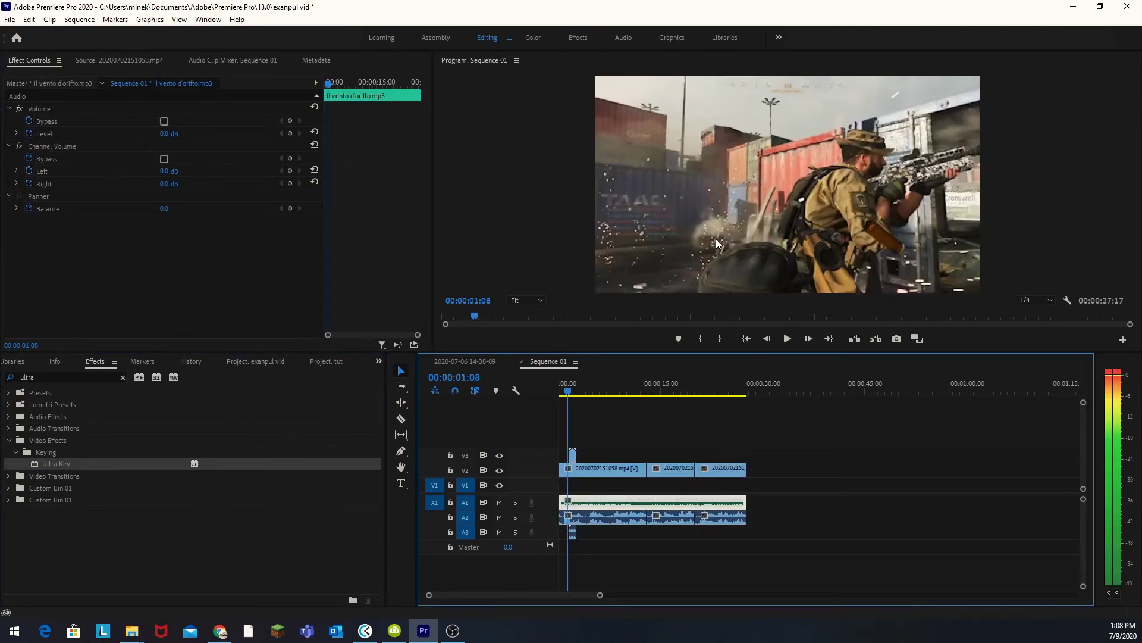
# Step: Start Position keyframing on the green-screen clip at 00:00:01:06, scale it to about 33.5 and place it over the soldier's face
pyautogui.press('Left')
pyautogui.press('Left')
pyautogui.moveTo(600, 595); pyautogui.dragTo(524, 595)
pyautogui.moveTo(597, 456); pyautogui.dragTo(593, 456)
pyautogui.click(29, 121)
pyautogui.click(45, 134)
pyautogui.moveTo(826, 207); pyautogui.dragTo(914, 183)
pyautogui.moveTo(168, 133); pyautogui.dragTo(133, 133)
pyautogui.moveTo(897, 173); pyautogui.dragTo(939, 183)
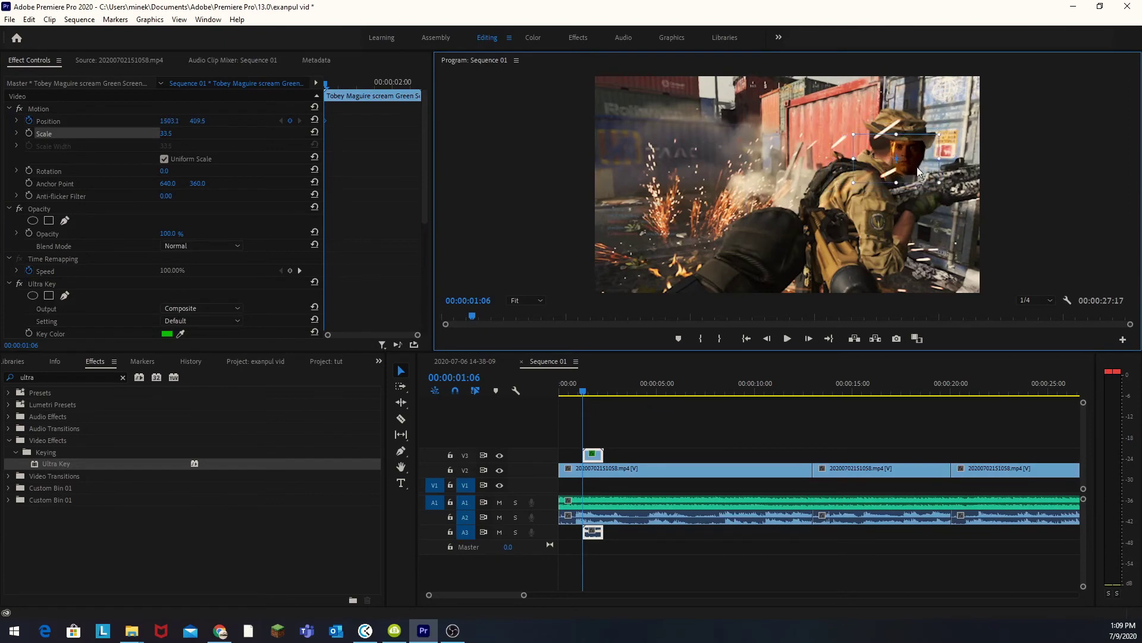
# Step: Open the Tobey Maguire green-screen clip in the Source monitor and return to its effect controls
pyautogui.press('Left')
pyautogui.doubleClick(593, 455)
pyautogui.click(29, 60)
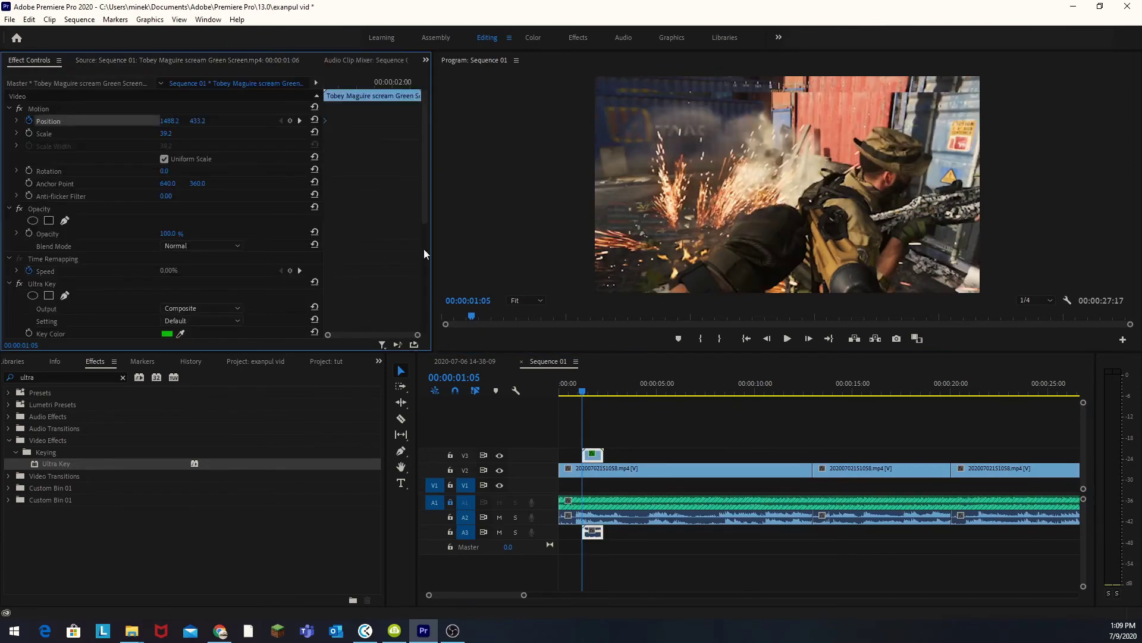
# Step: Shift the green-screen clip slightly earlier on V3 and check the overlay against the gameplay clip around 00:00:01:07
pyautogui.press('Down')
pyautogui.press('=')
pyautogui.press('=')
pyautogui.press('=')
pyautogui.press('=')
pyautogui.press('=')
pyautogui.moveTo(837, 455); pyautogui.dragTo(802, 455)
pyautogui.click(875, 473)
pyautogui.press('Right')
pyautogui.press('Right')
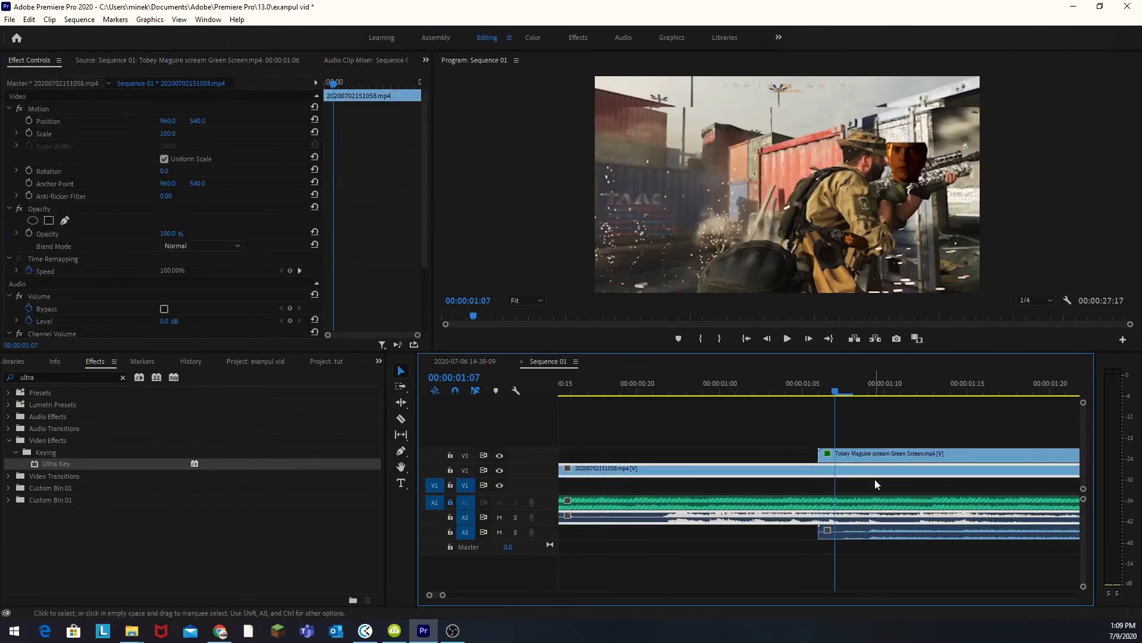
pyautogui.press('space')
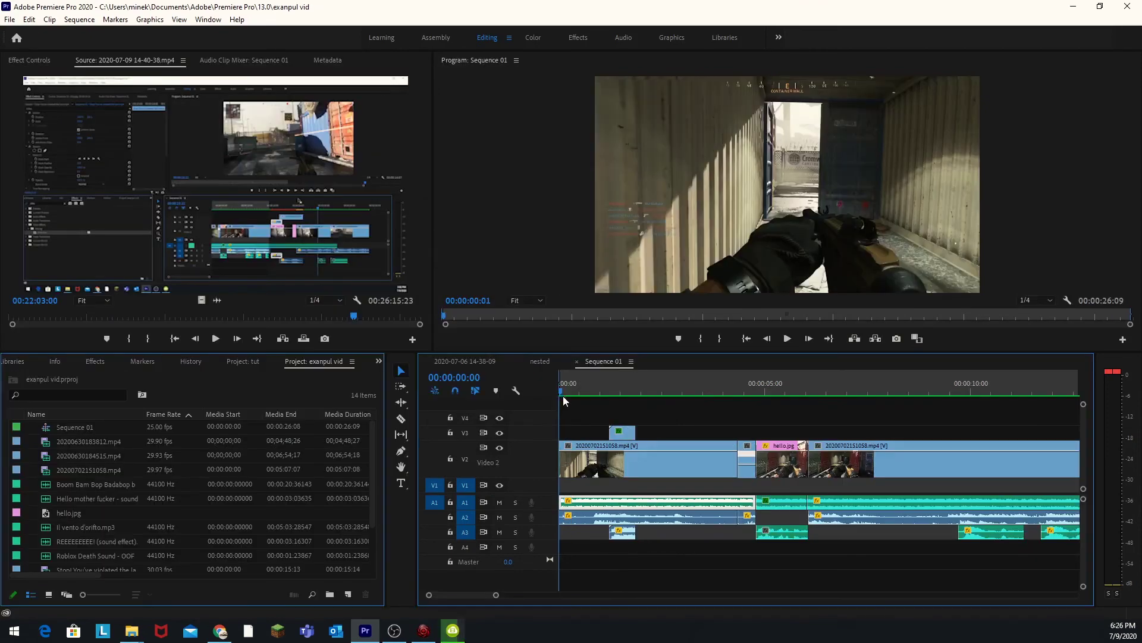
# Step: Scrub through the edited Sequence 01 and examine how its clips, images and sound effects are arranged
pyautogui.moveTo(563, 395); pyautogui.dragTo(591, 411)
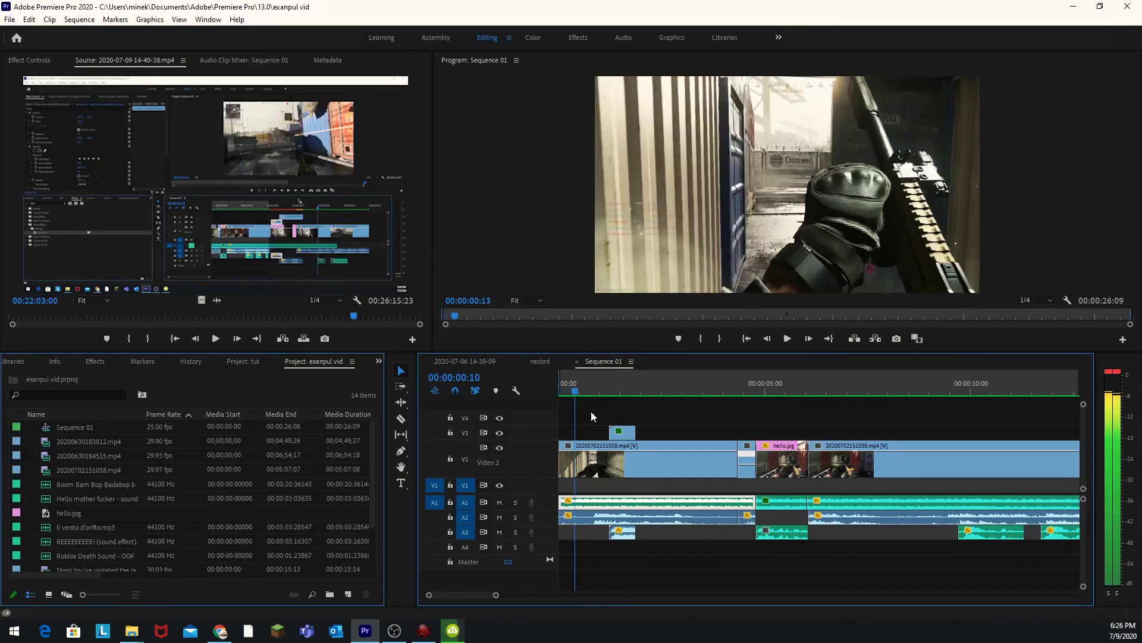
pyautogui.moveTo(501, 598); pyautogui.dragTo(724, 599)
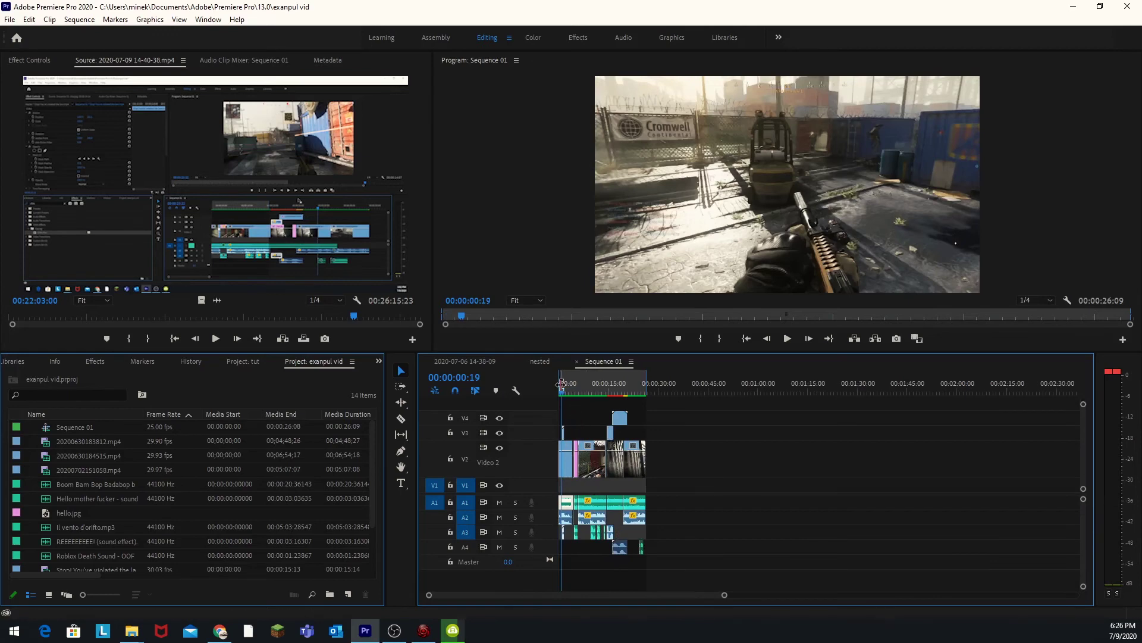
pyautogui.moveTo(562, 394); pyautogui.dragTo(632, 404)
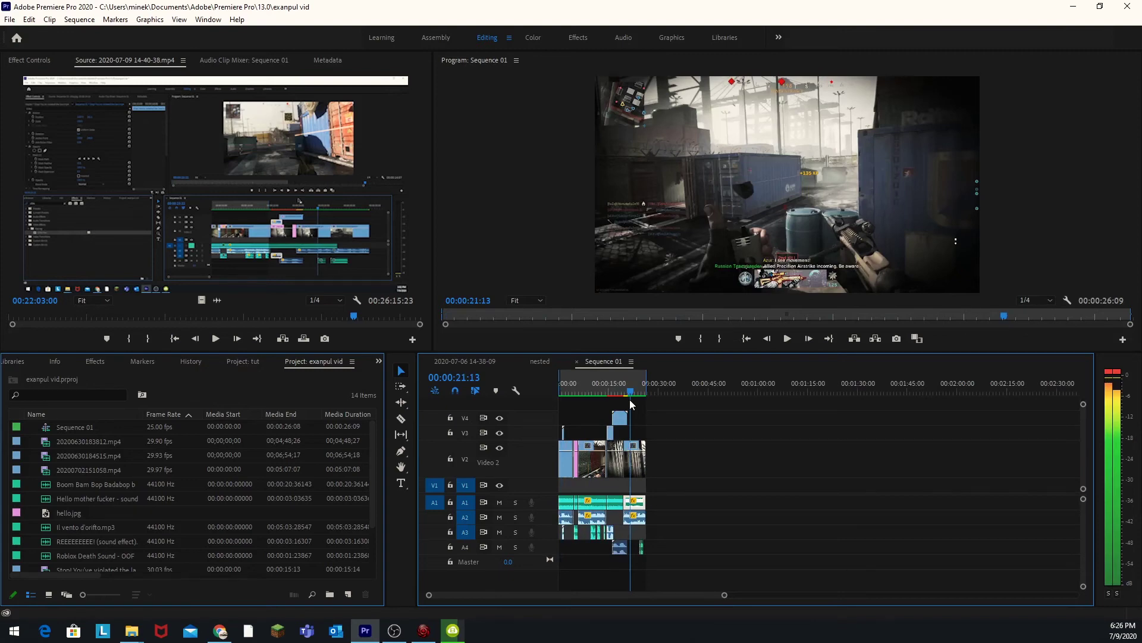
pyautogui.moveTo(632, 405); pyautogui.dragTo(571, 397)
pyautogui.press('=')
pyautogui.press('=')
pyautogui.press('=')
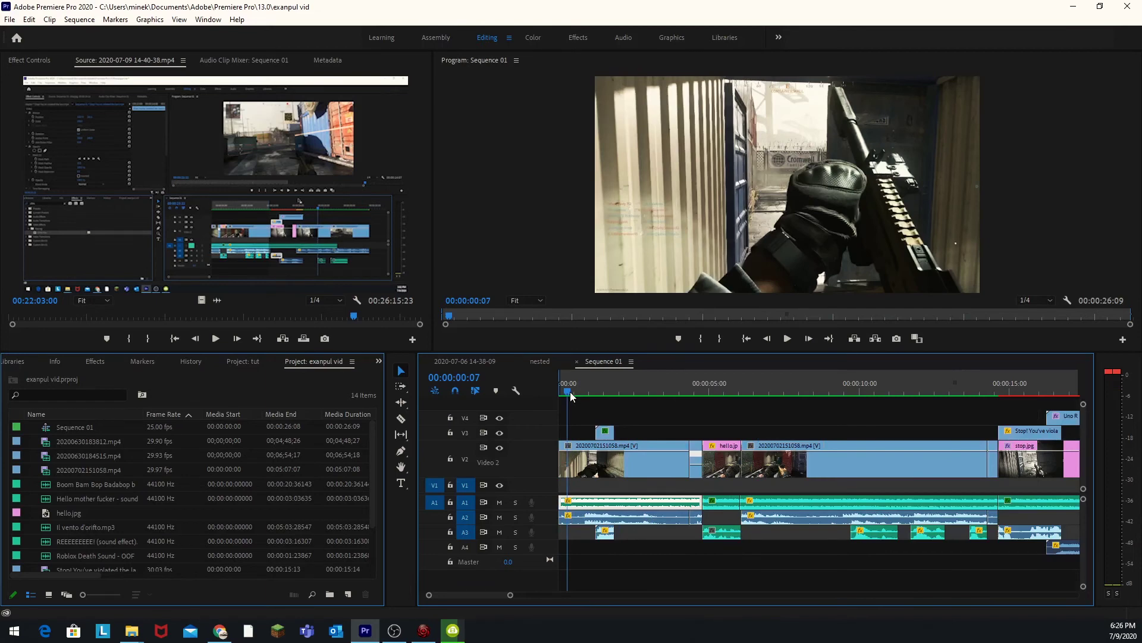
pyautogui.moveTo(570, 392); pyautogui.dragTo(665, 423)
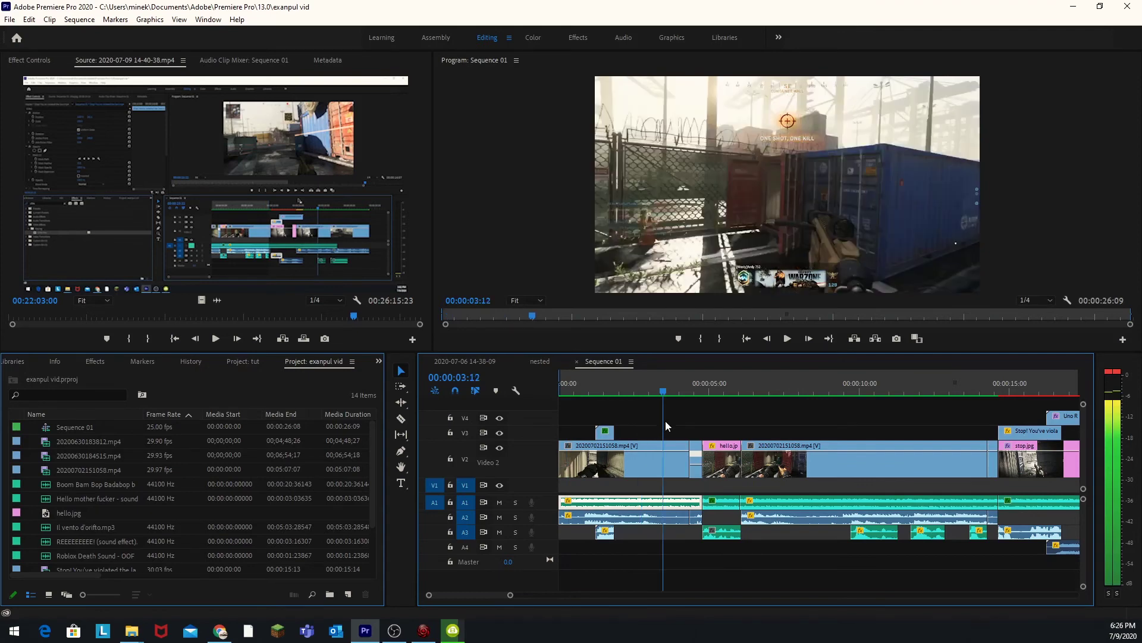
# Step: Open the short Il vento d'orifto.mp3 segment on A1 beneath hello.jpg and examine its audio effect settings
pyautogui.doubleClick(721, 501)
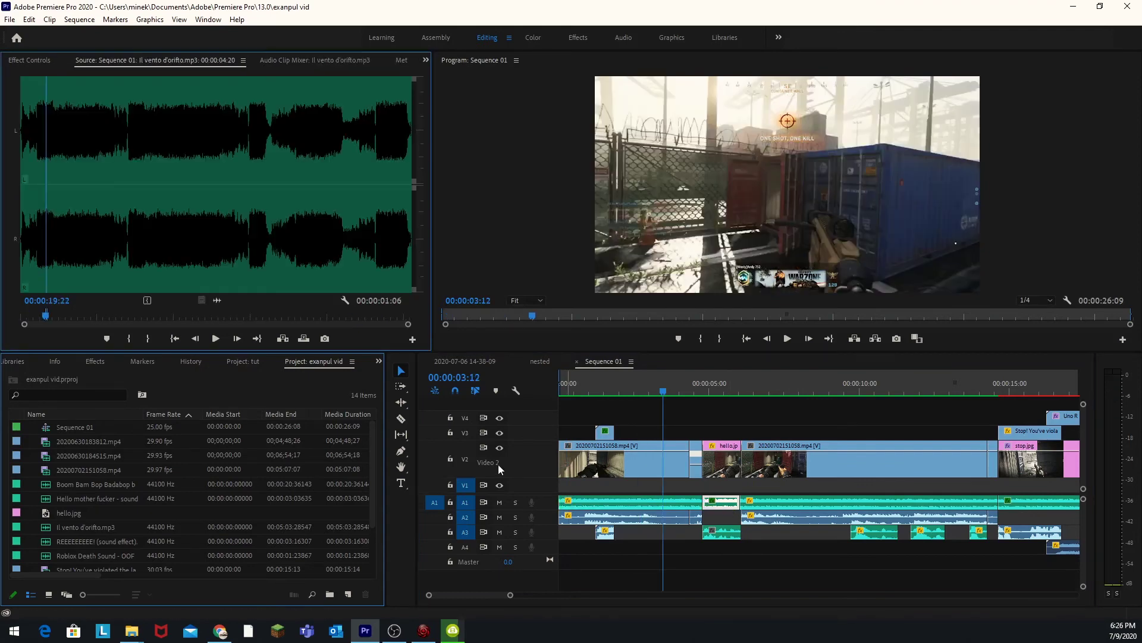
pyautogui.click(34, 61)
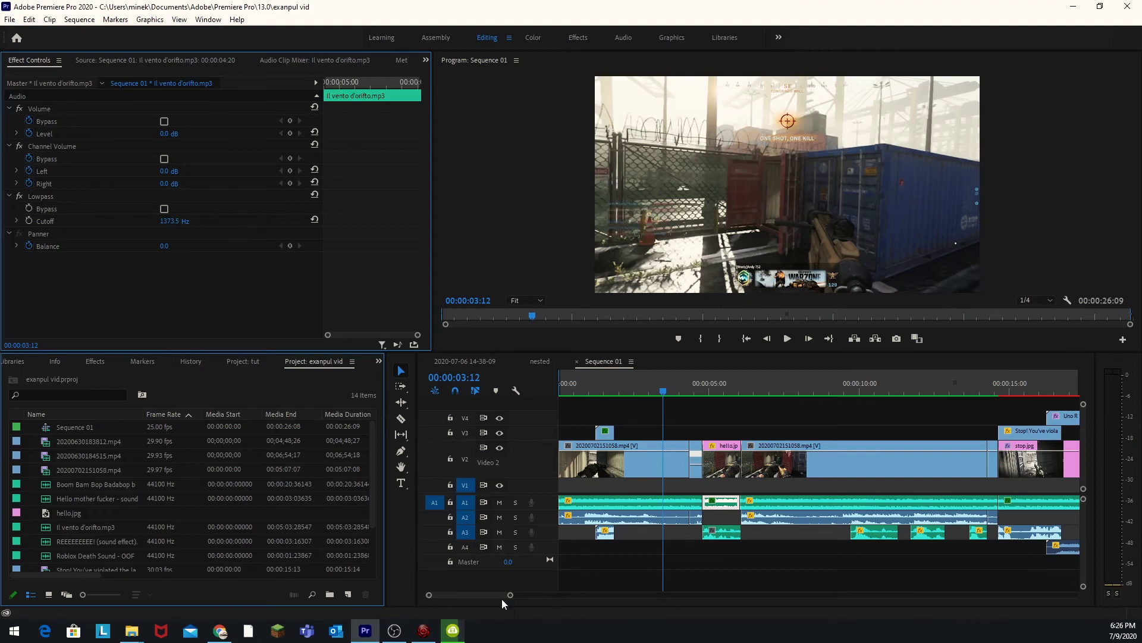
pyautogui.moveTo(510, 595); pyautogui.dragTo(570, 606)
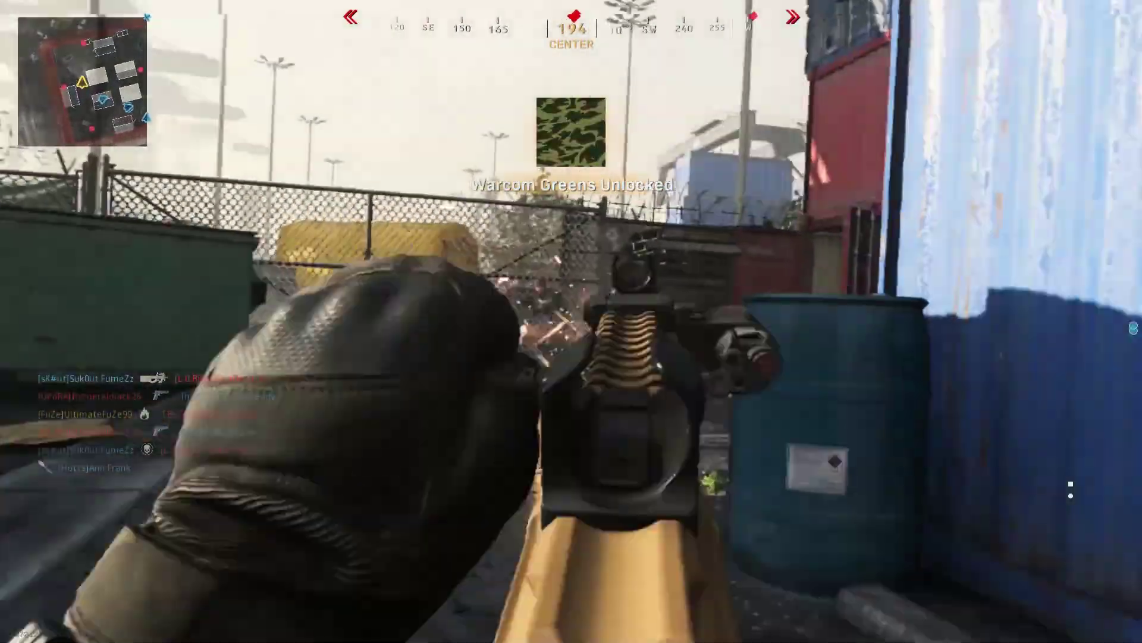
pyautogui.click(572, 321)
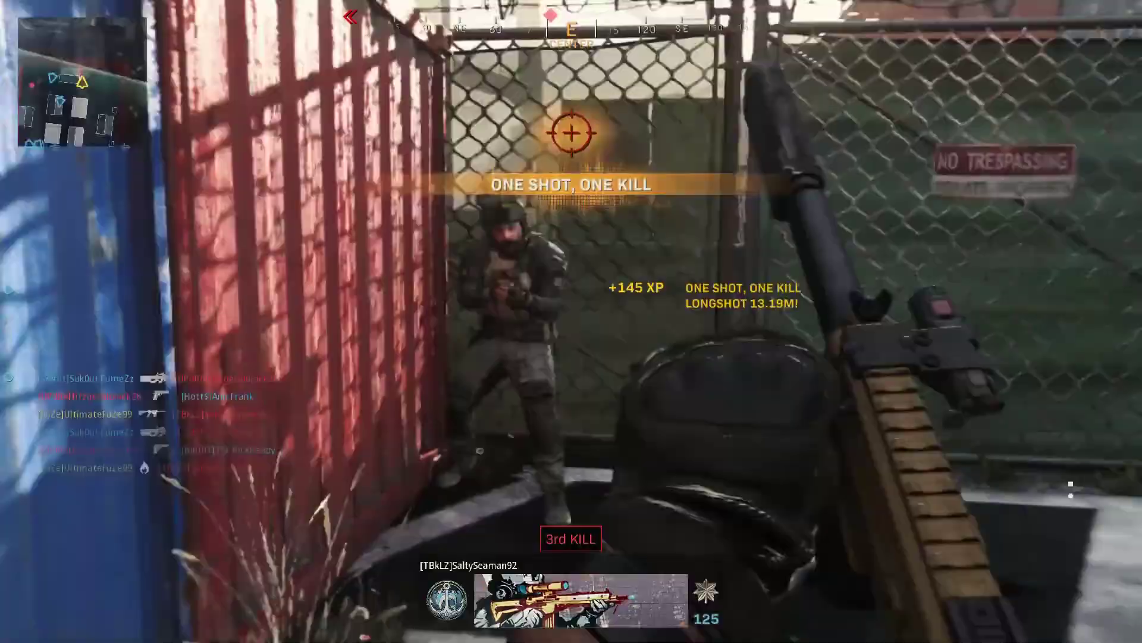
pyautogui.click(572, 321)
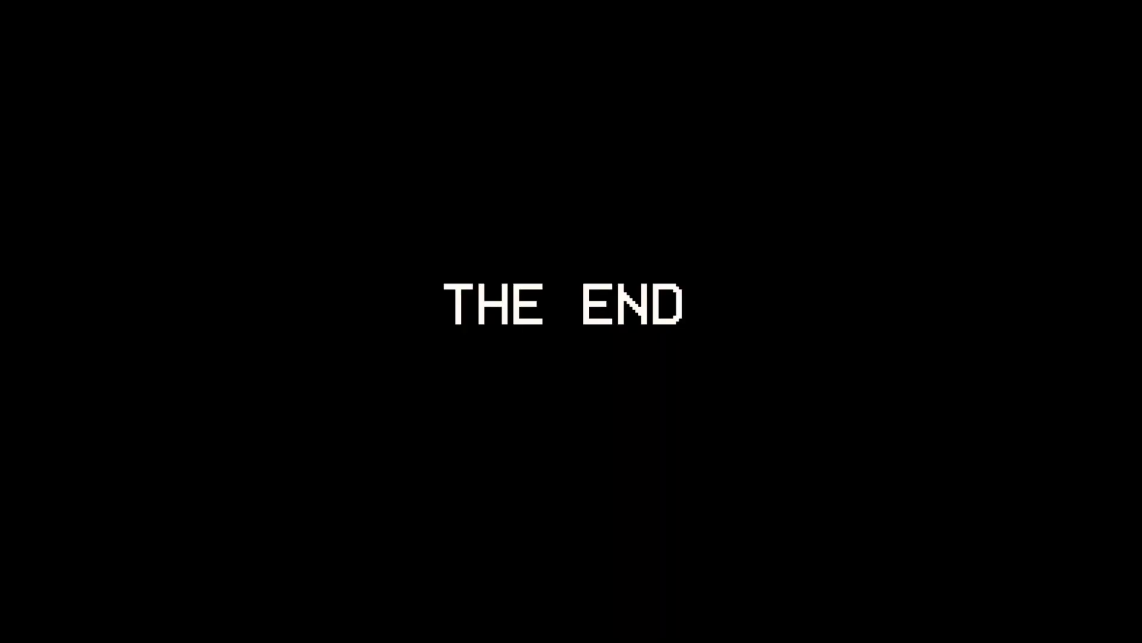